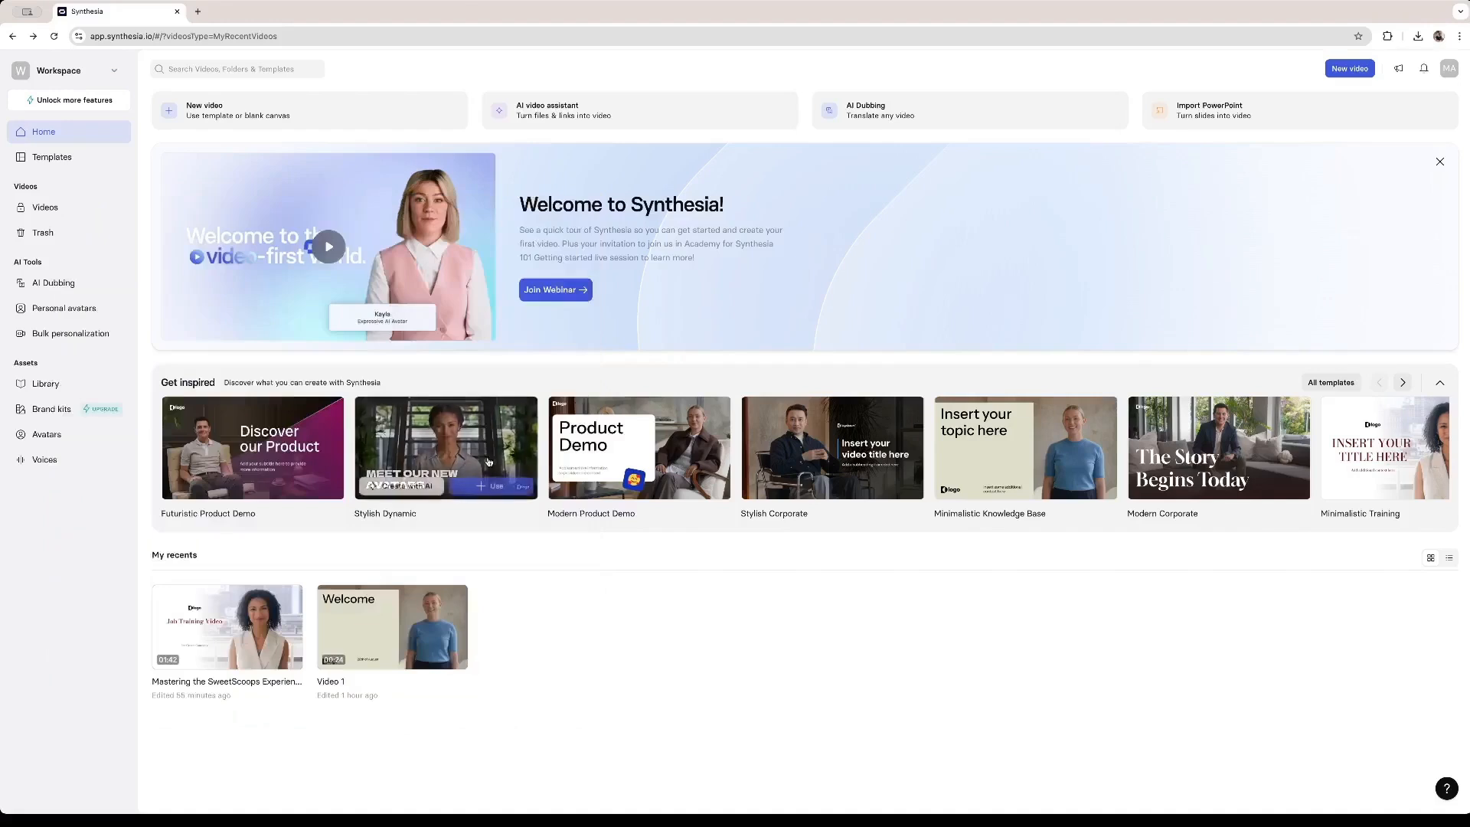
Import the PowerPoint file Yeti+Blue.pptx as a new video, leaving text element editing off.
mouse_move(441, 606)
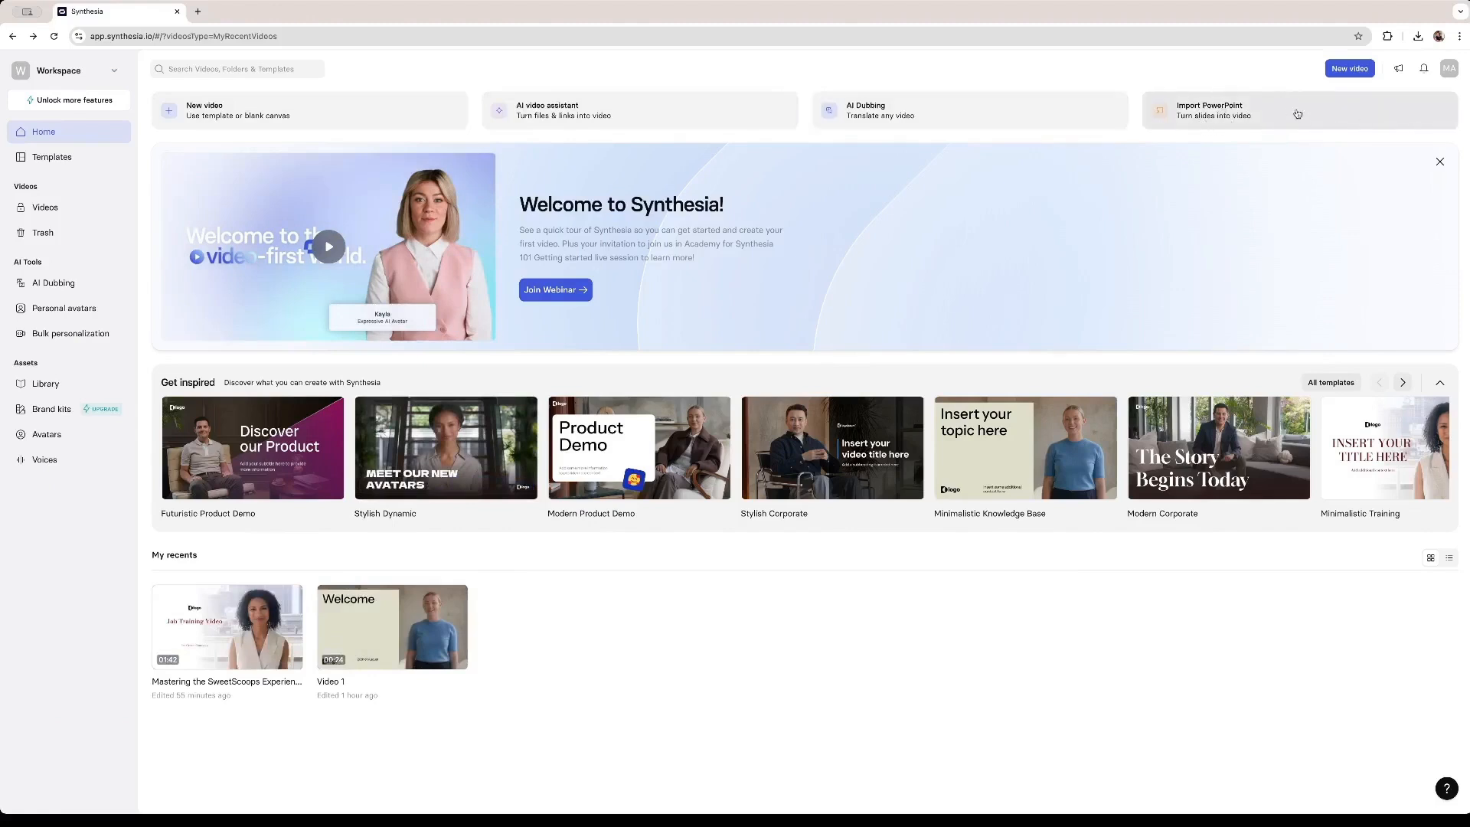
click(1235, 119)
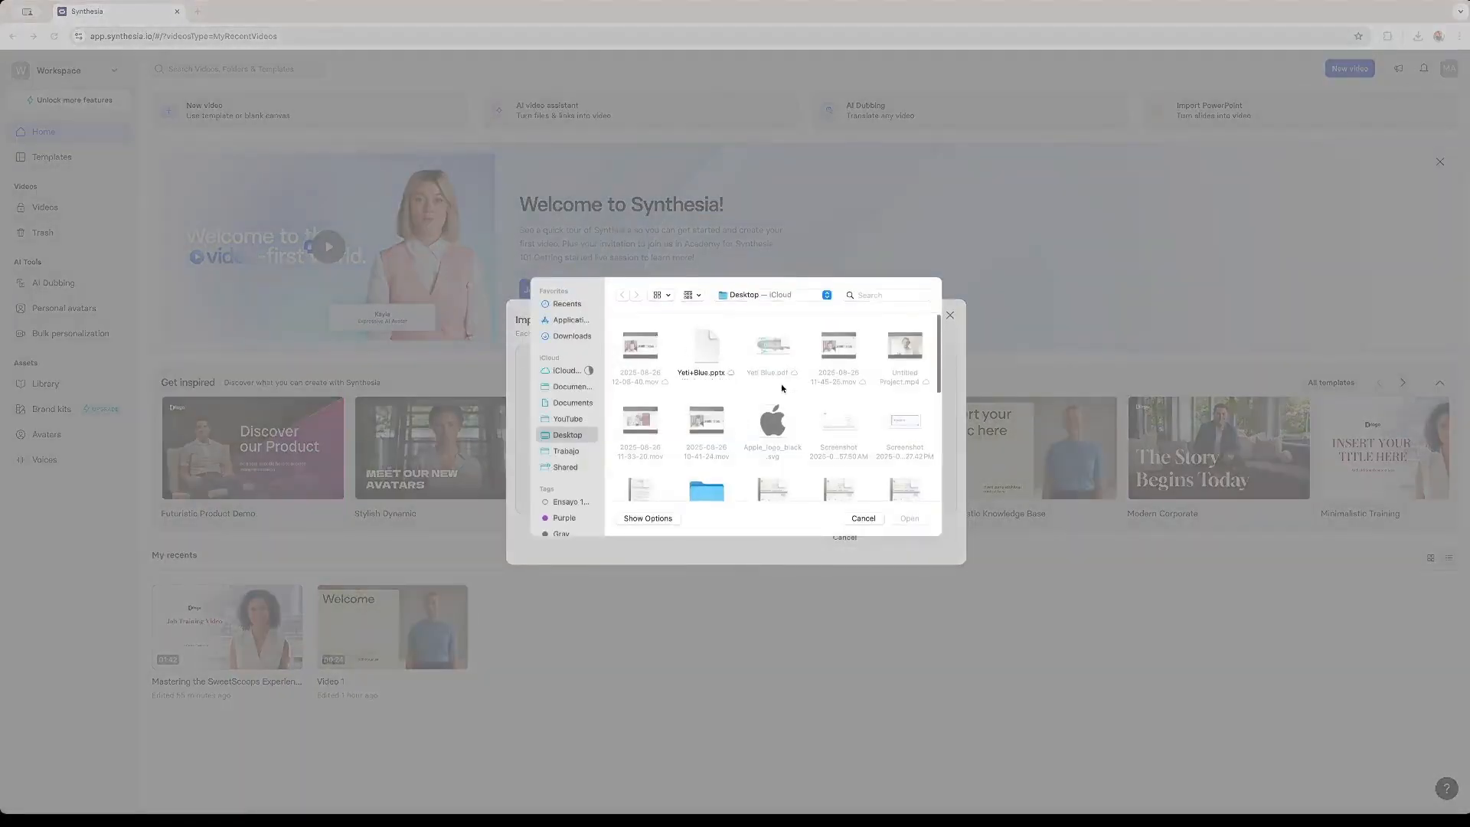
double_click(720, 341)
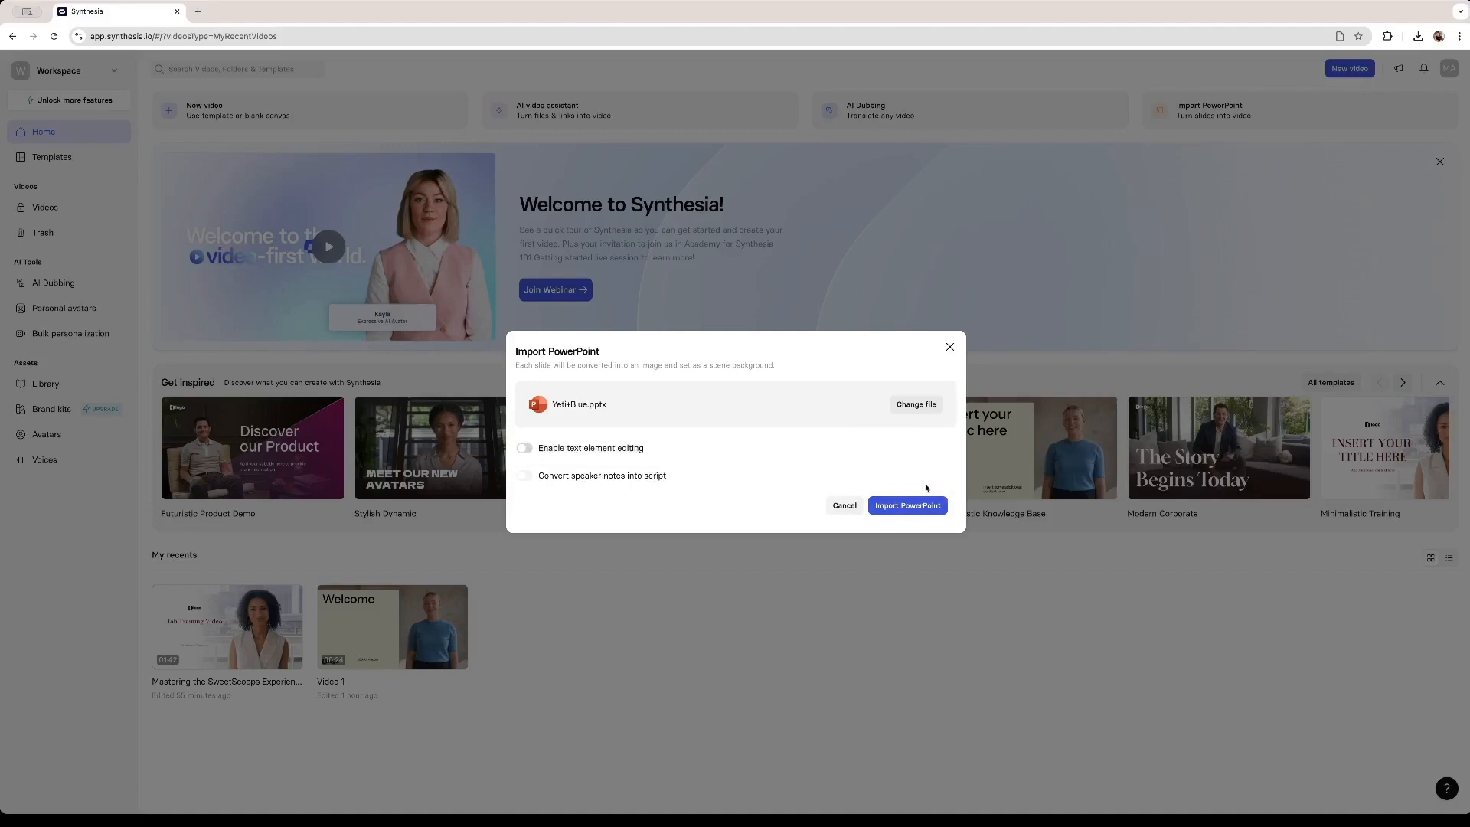
click(933, 509)
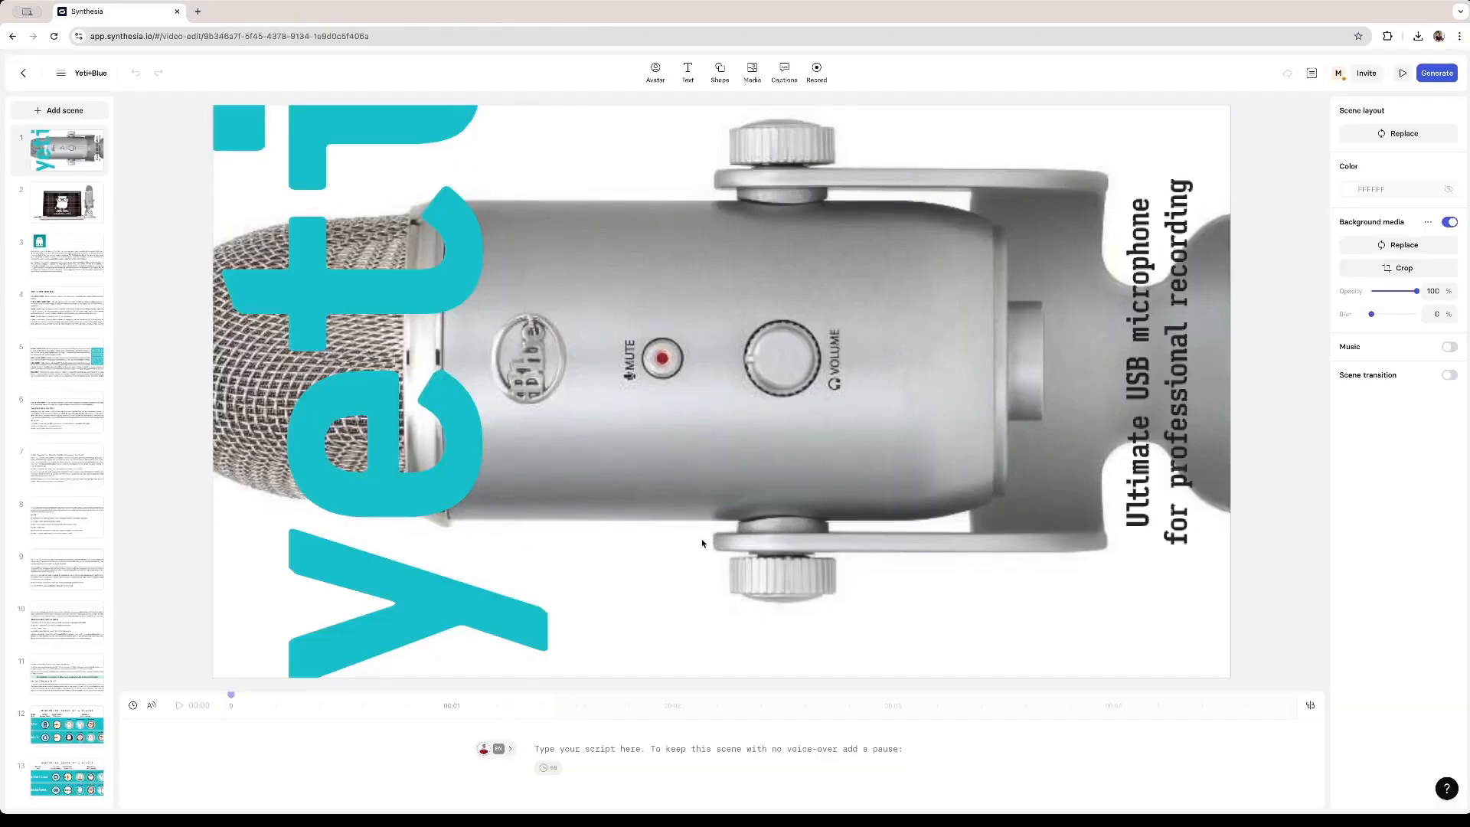
Look through the imported slides as scenes, from the first ones down to the last, and return to scene 1.
click(67, 201)
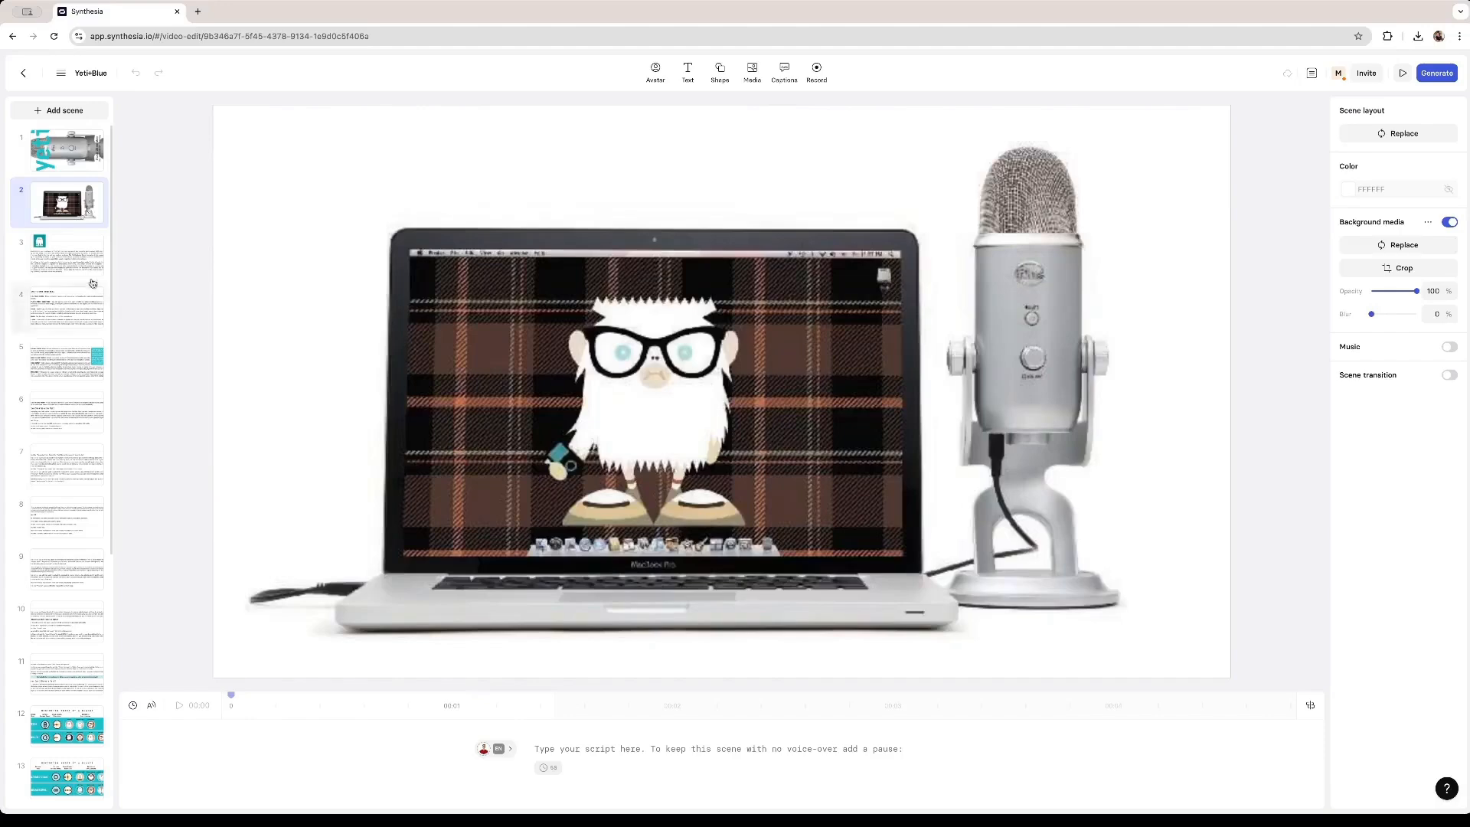
click(63, 264)
click(68, 306)
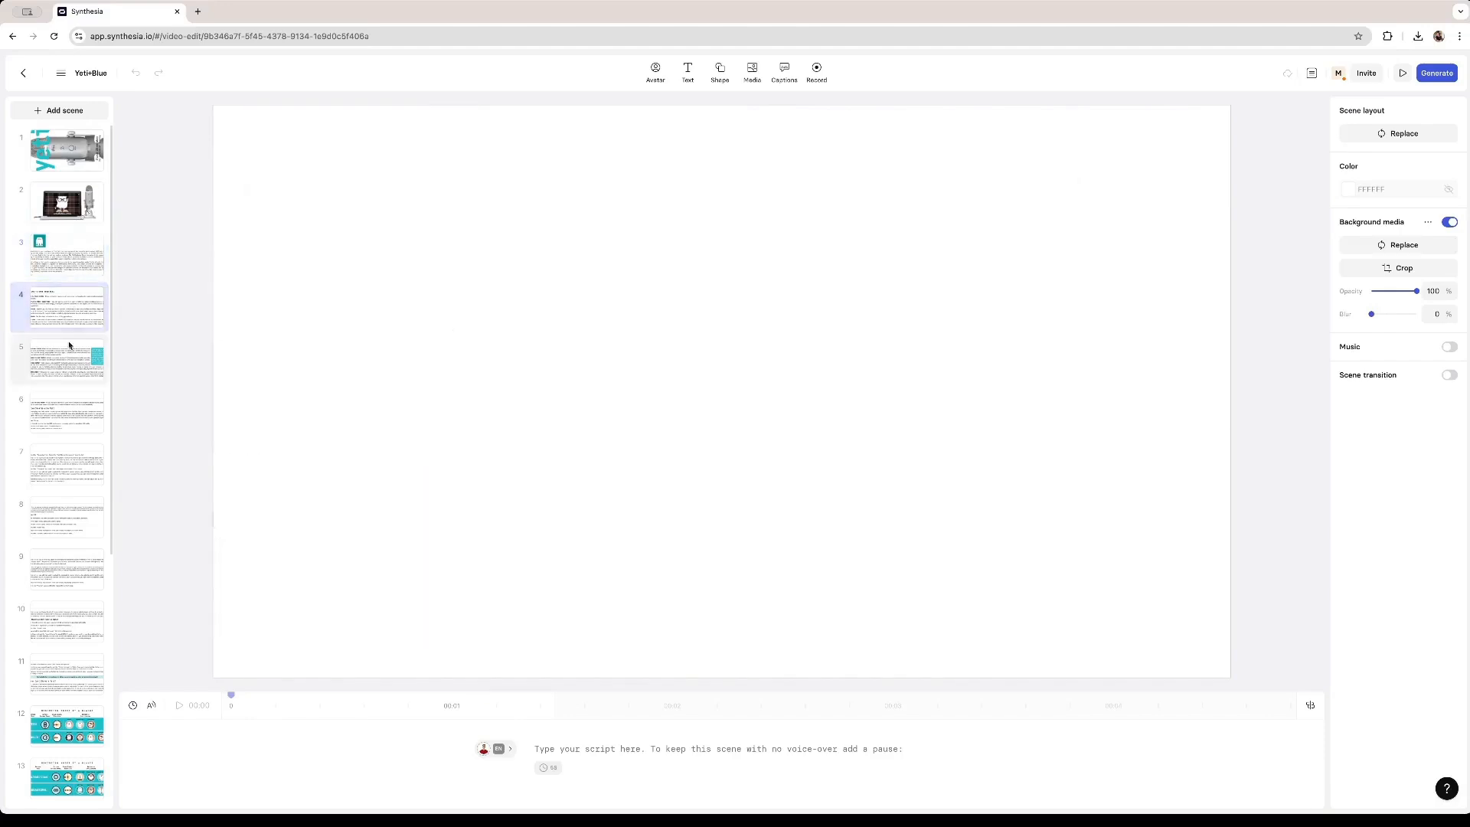
click(68, 363)
click(67, 409)
click(72, 479)
click(71, 526)
scroll(69, 498, down, 5)
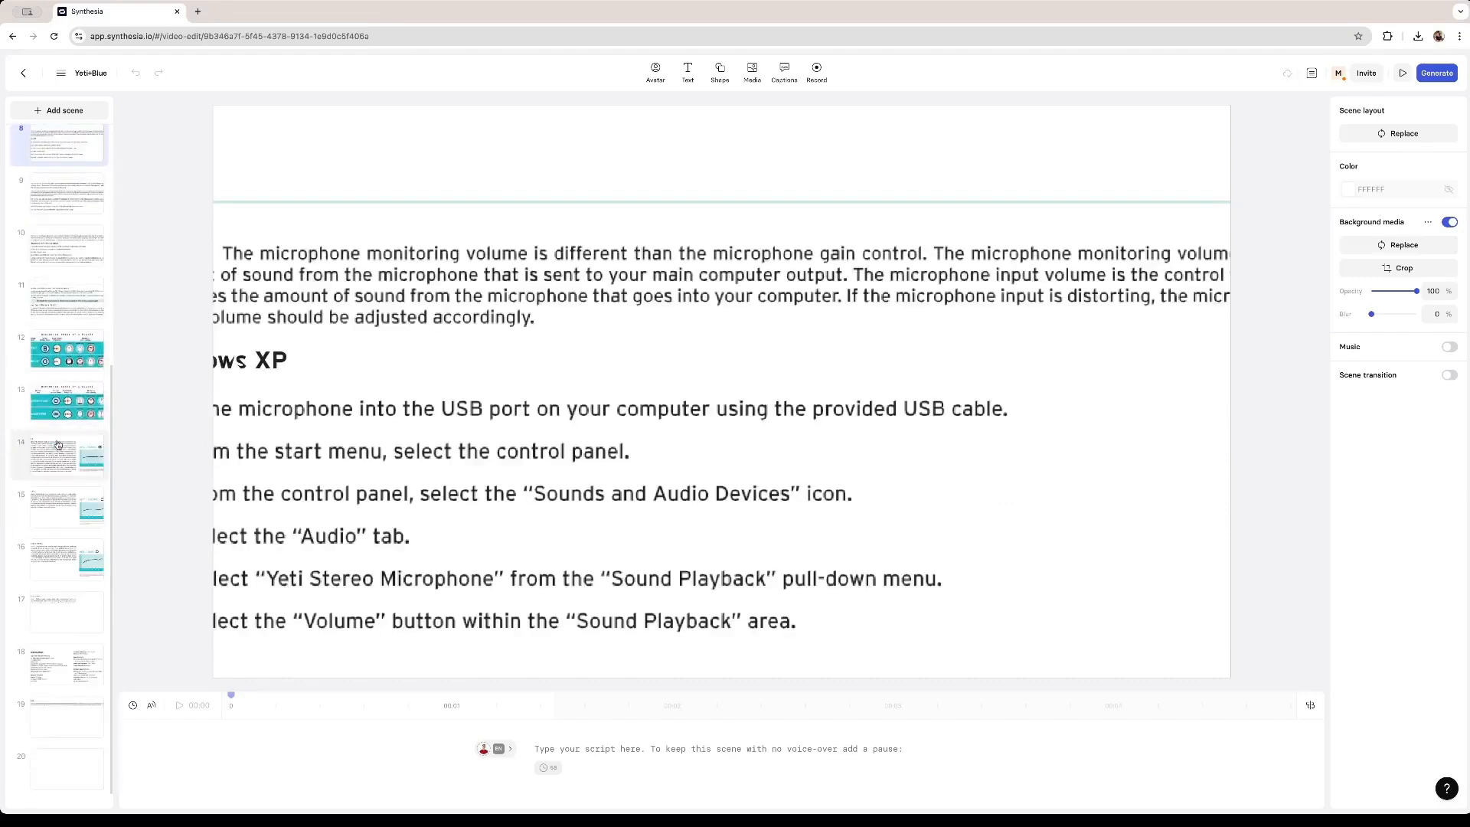
click(49, 766)
click(67, 716)
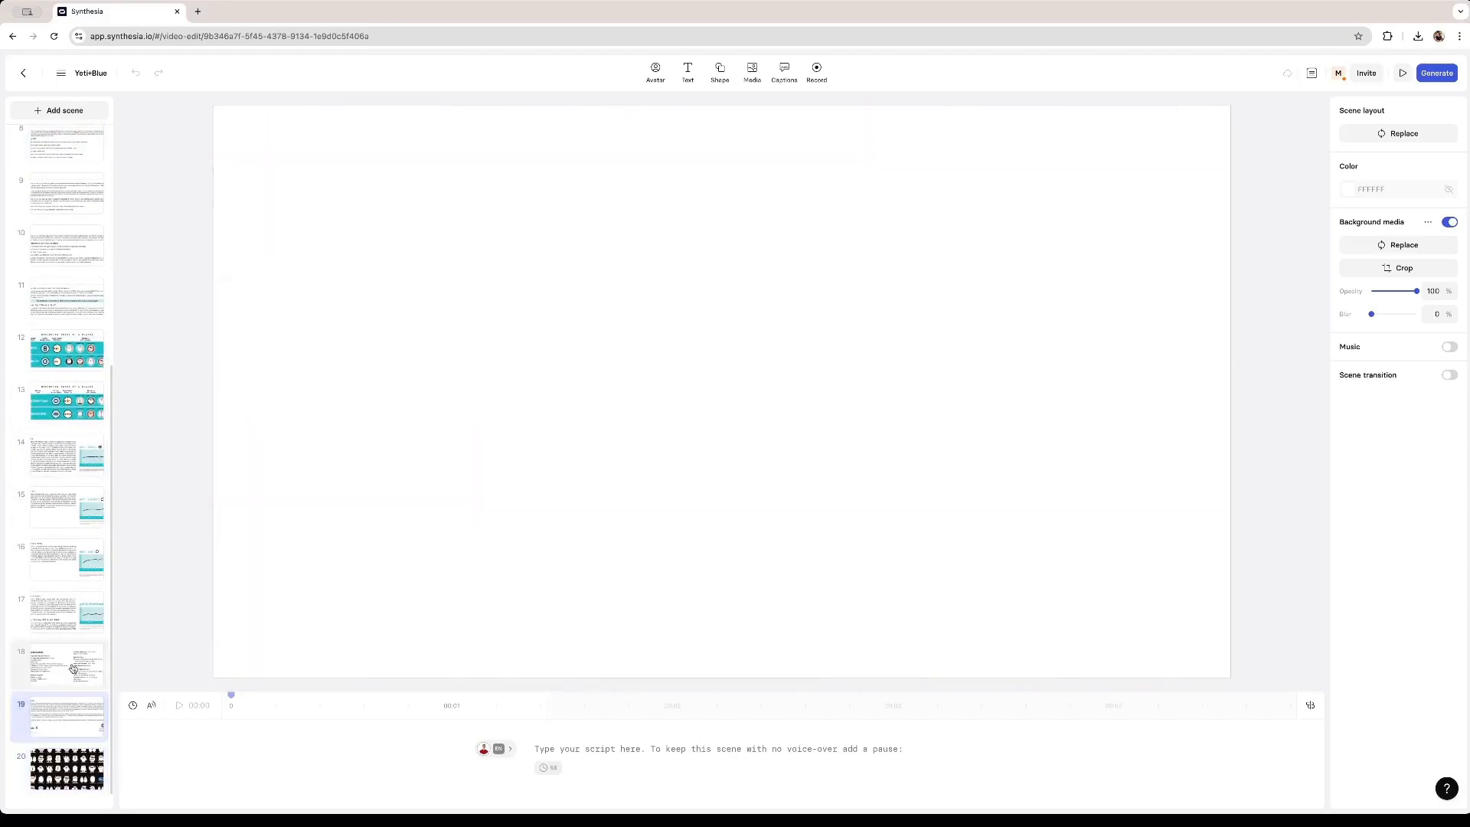
scroll(68, 459, up, 5)
click(73, 150)
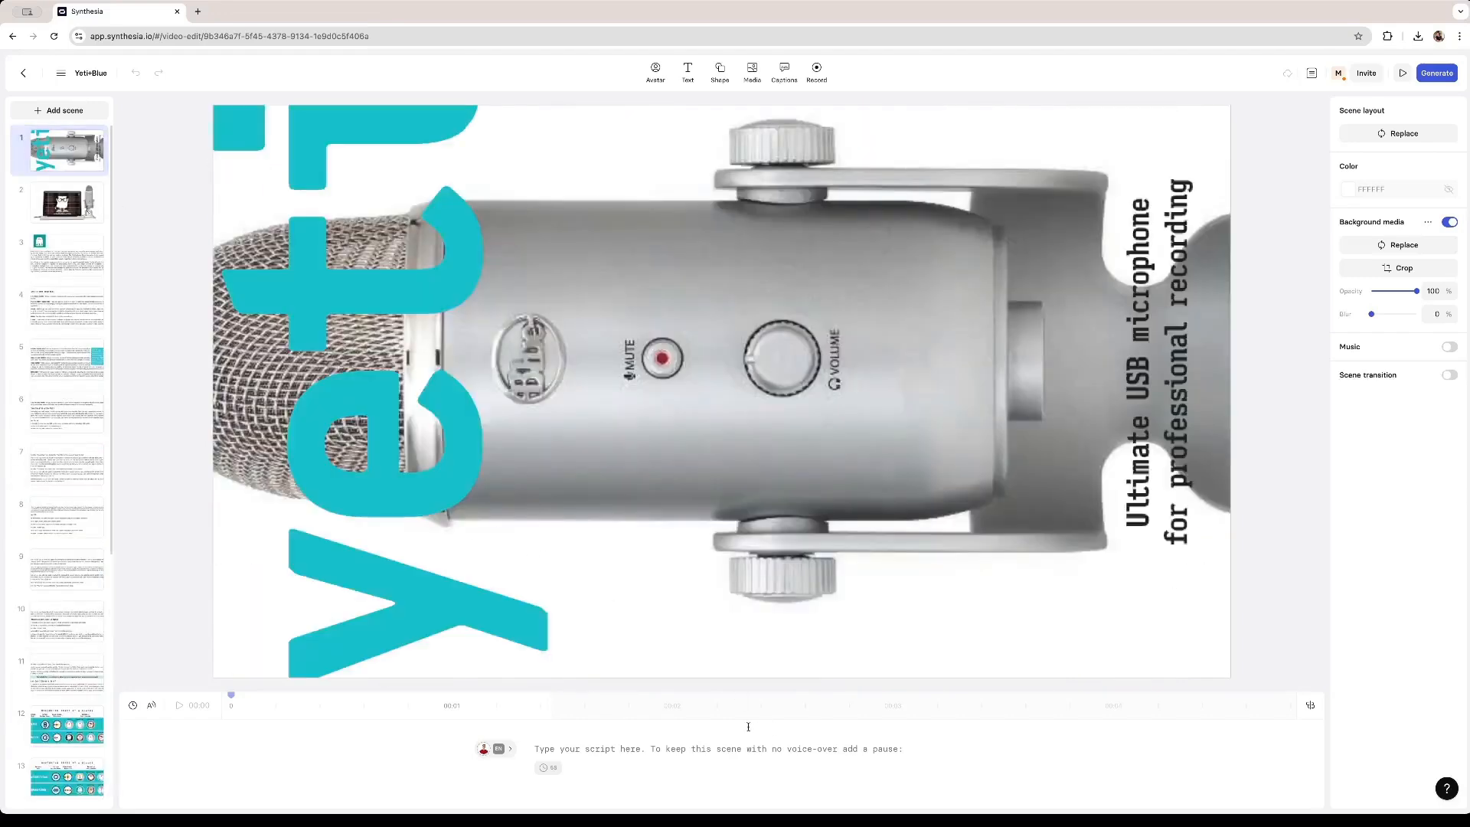
Enter "Meet the Blue Yeti, a professional USB microphone that makes recording simple and powerful." as the script of the laptop-and-microphone scene.
click(67, 256)
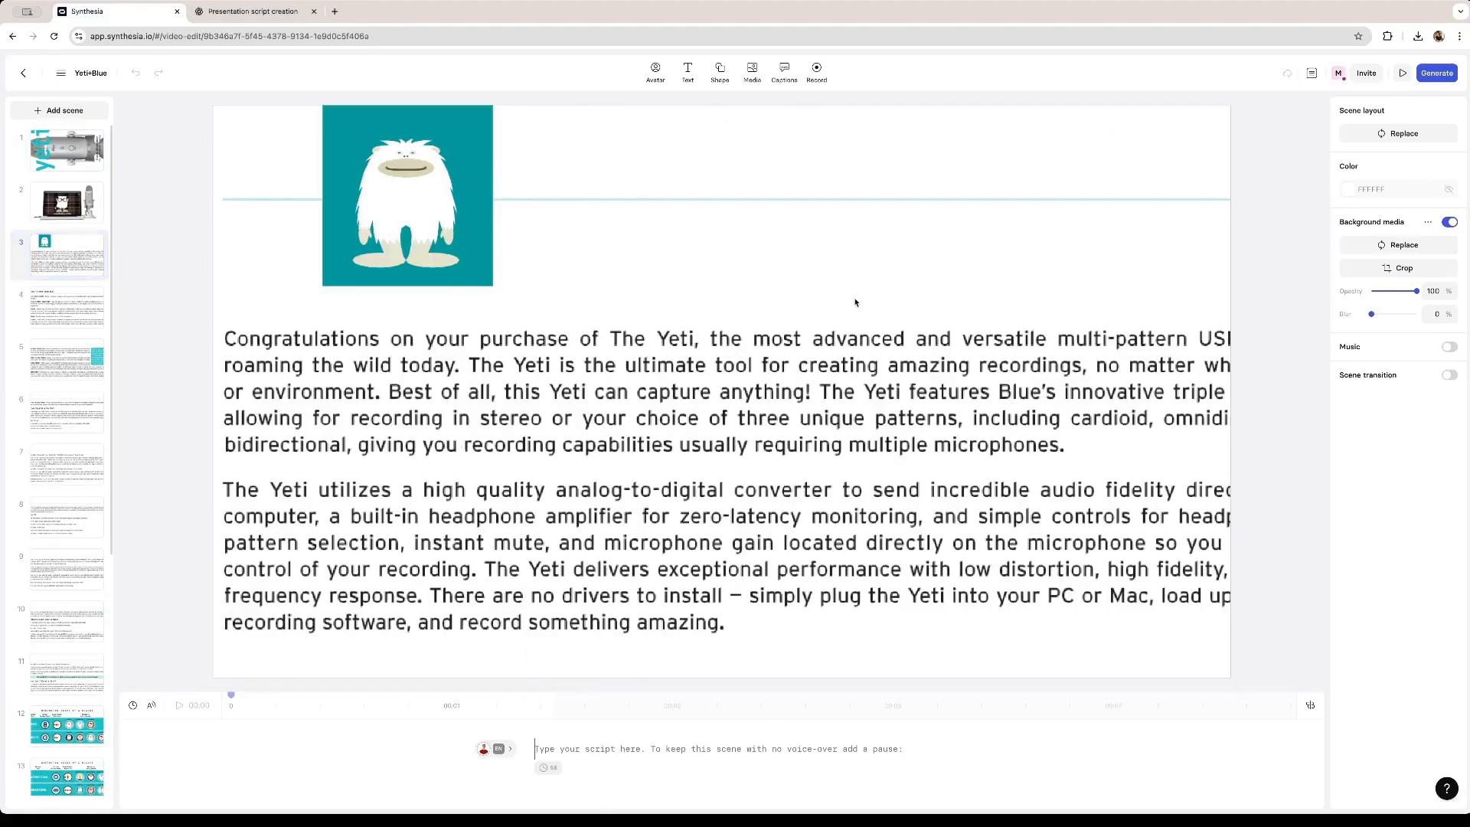
text("Meet the Blue Yeti, a professional USB microphone that makes recording simple and powerful.")
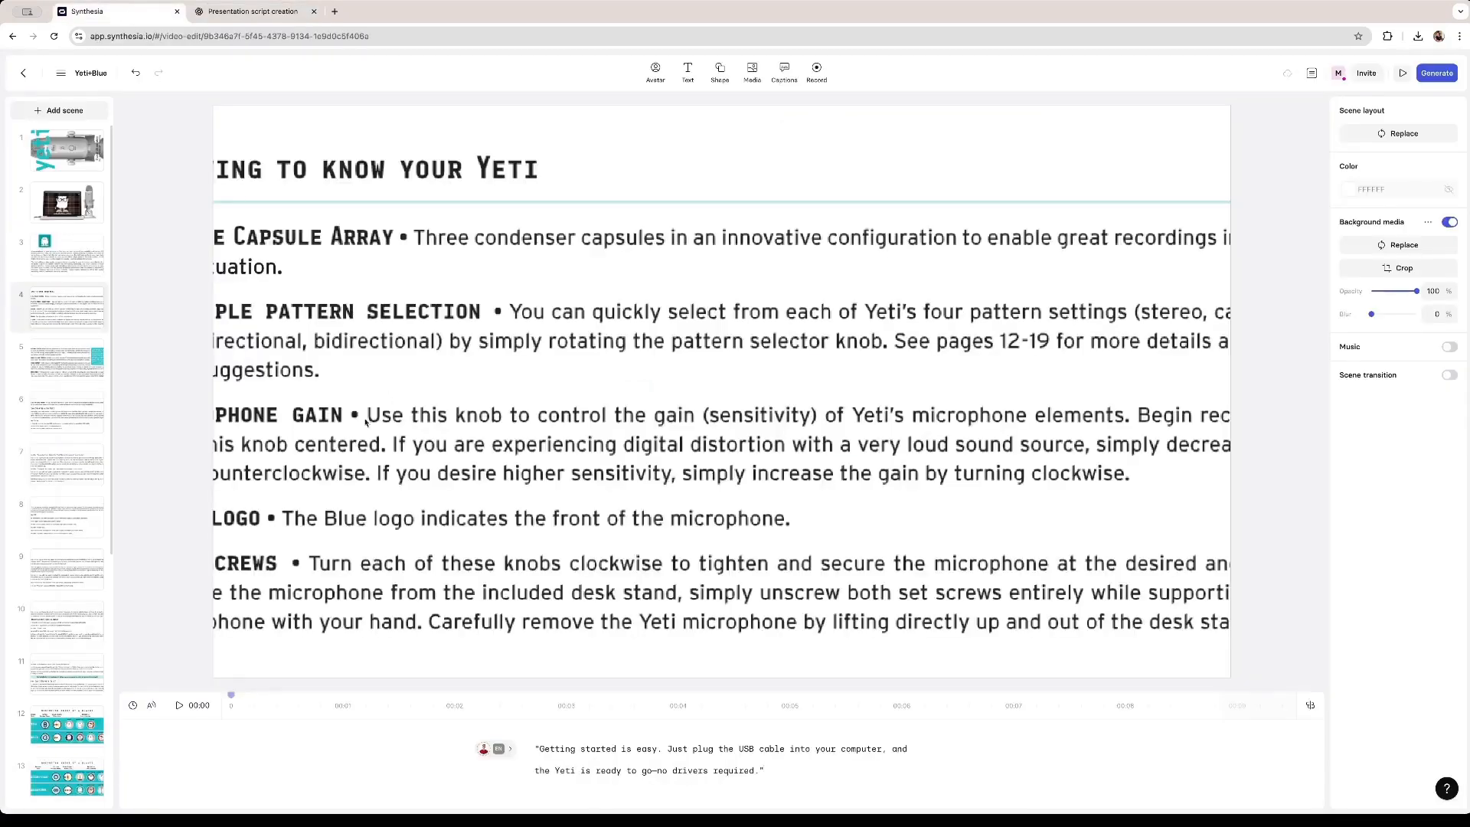
Review the scripts of the successive scenes up to the omnidirectional and bidirectional recording modes scene.
click(65, 353)
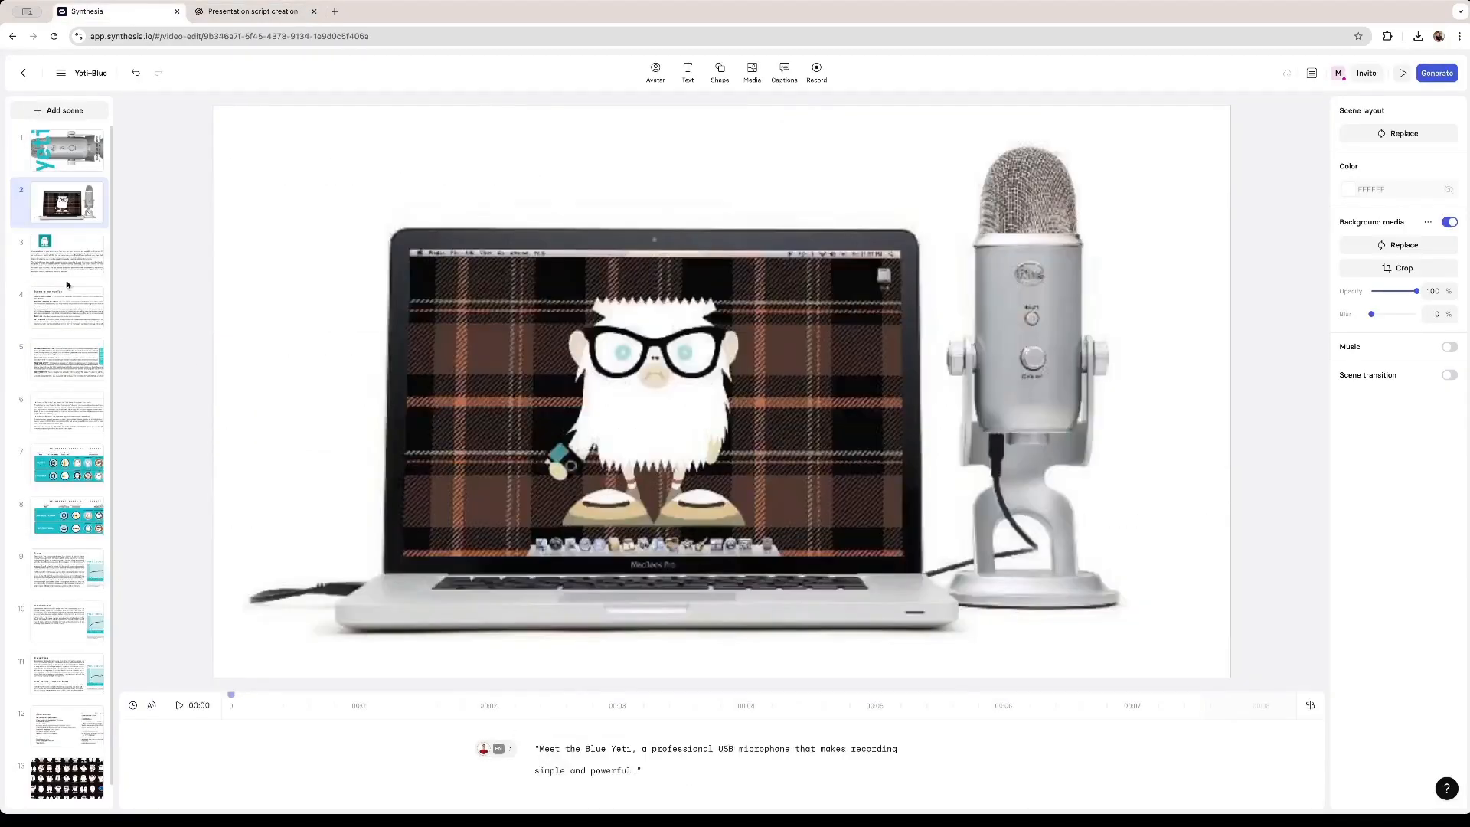
click(69, 269)
click(77, 317)
click(75, 355)
click(79, 423)
click(79, 465)
click(76, 507)
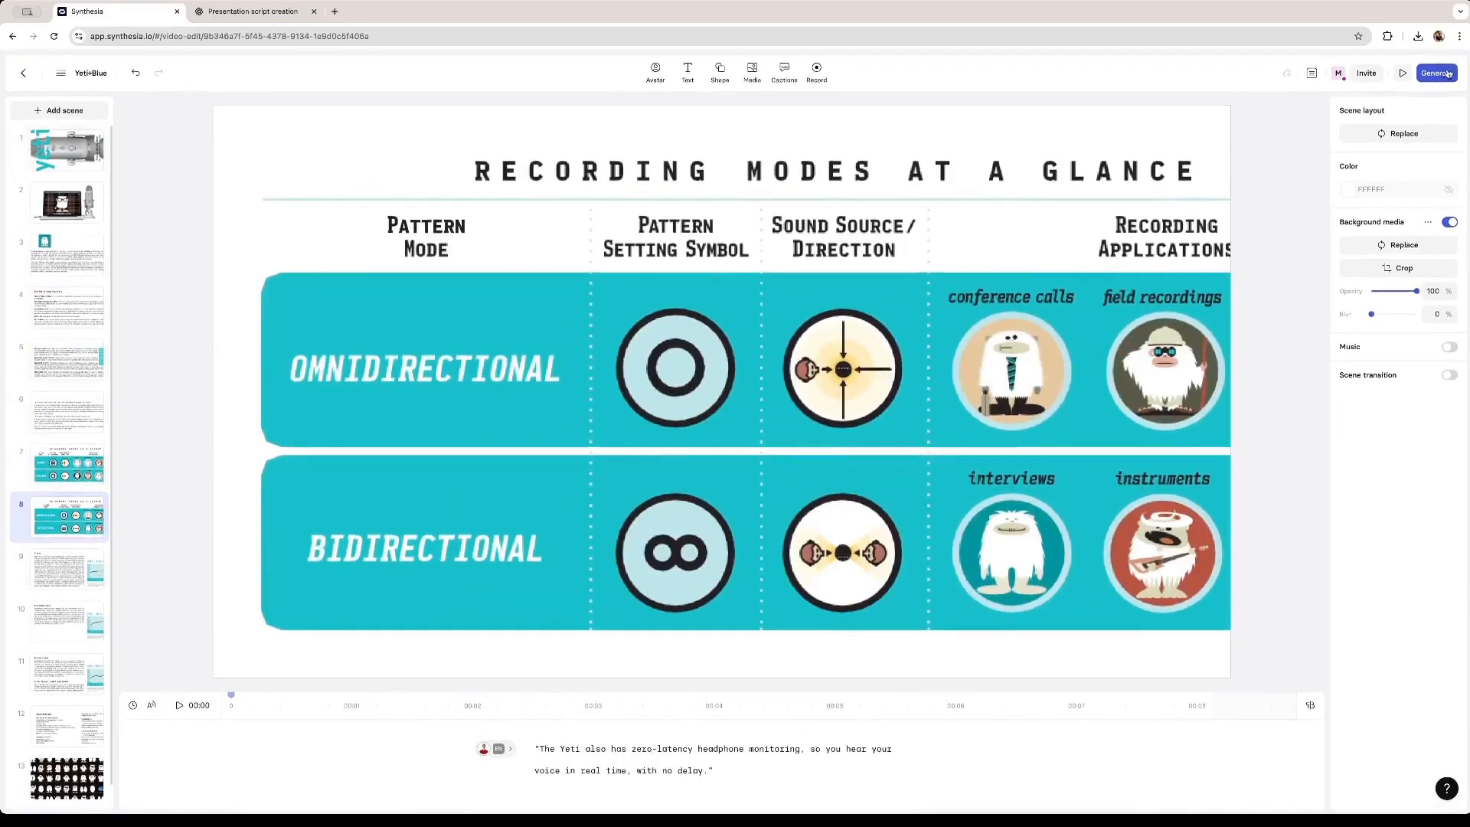
Review the video's generation settings, including its title and description, and leave them without generating.
click(1437, 74)
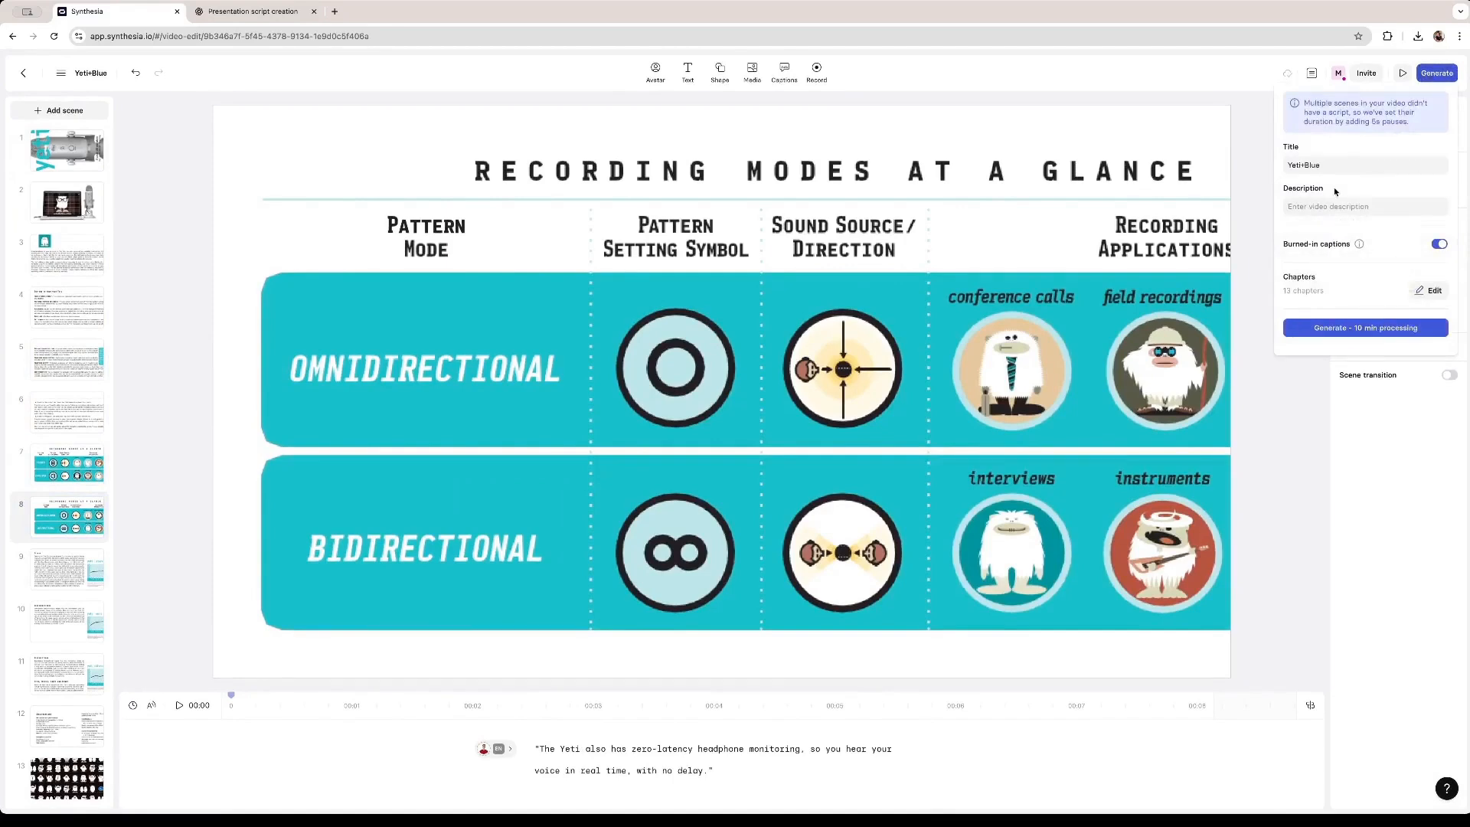
click(1346, 164)
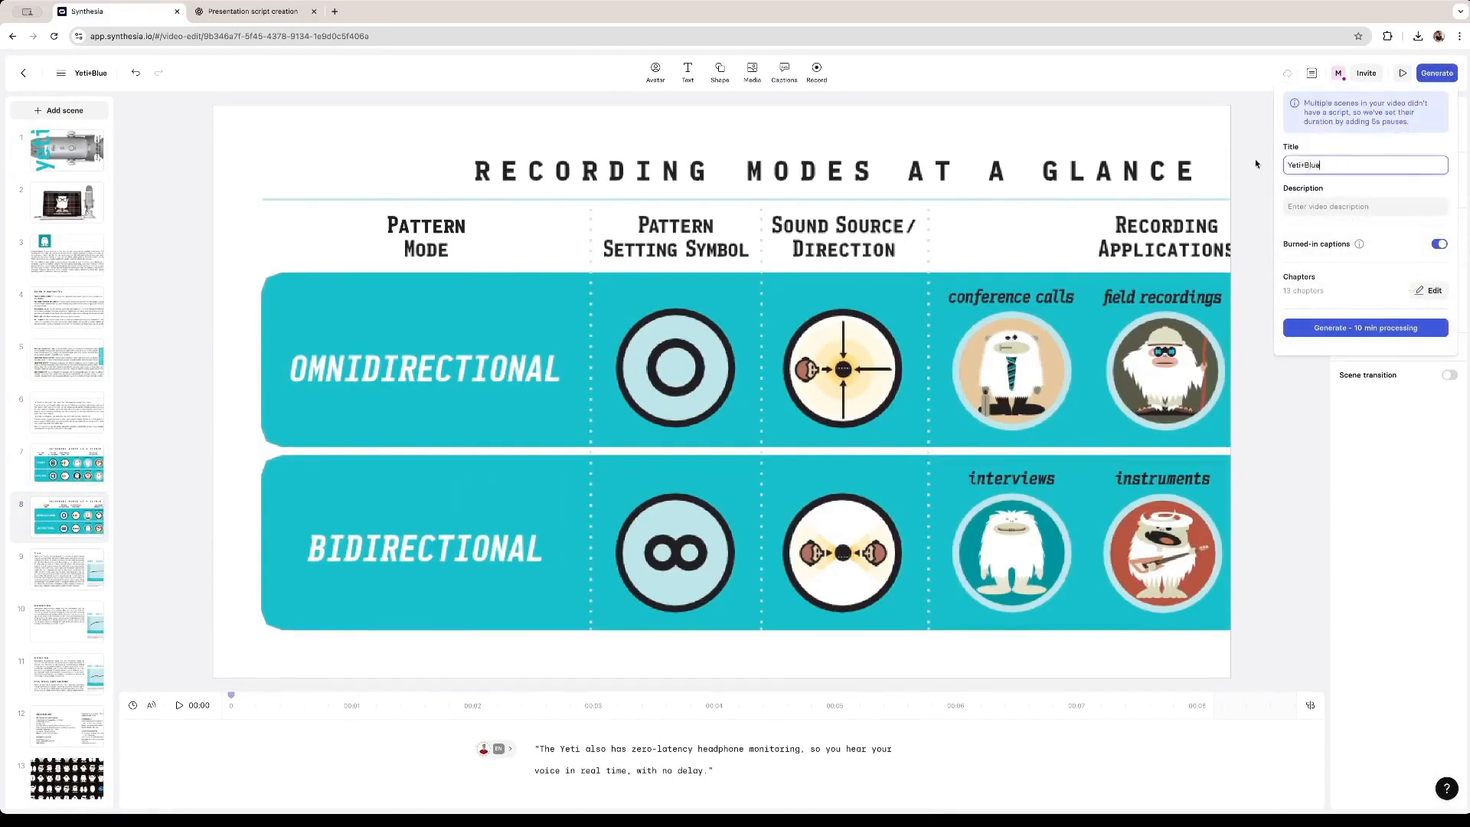
click(1341, 207)
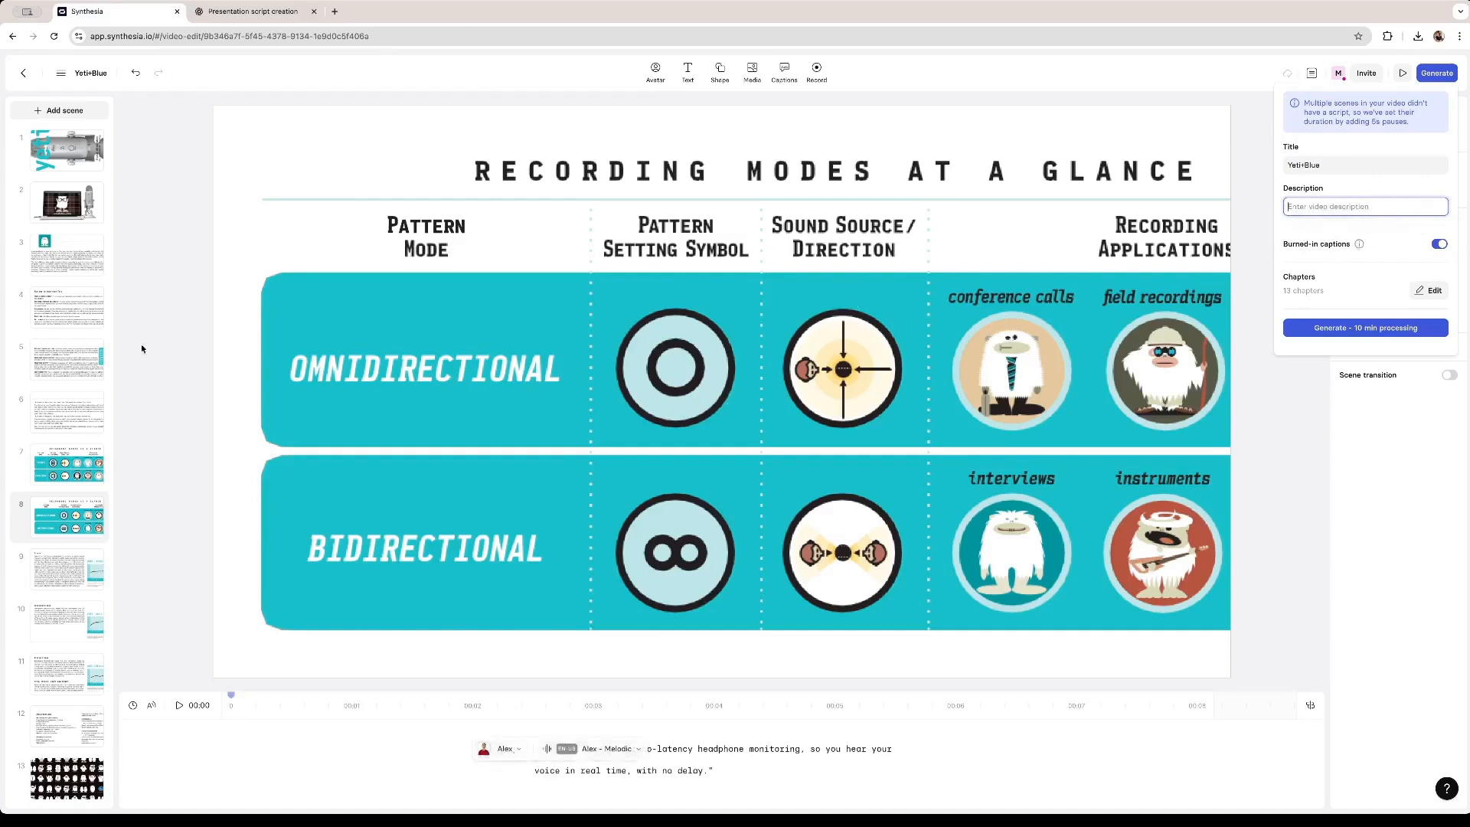
click(663, 772)
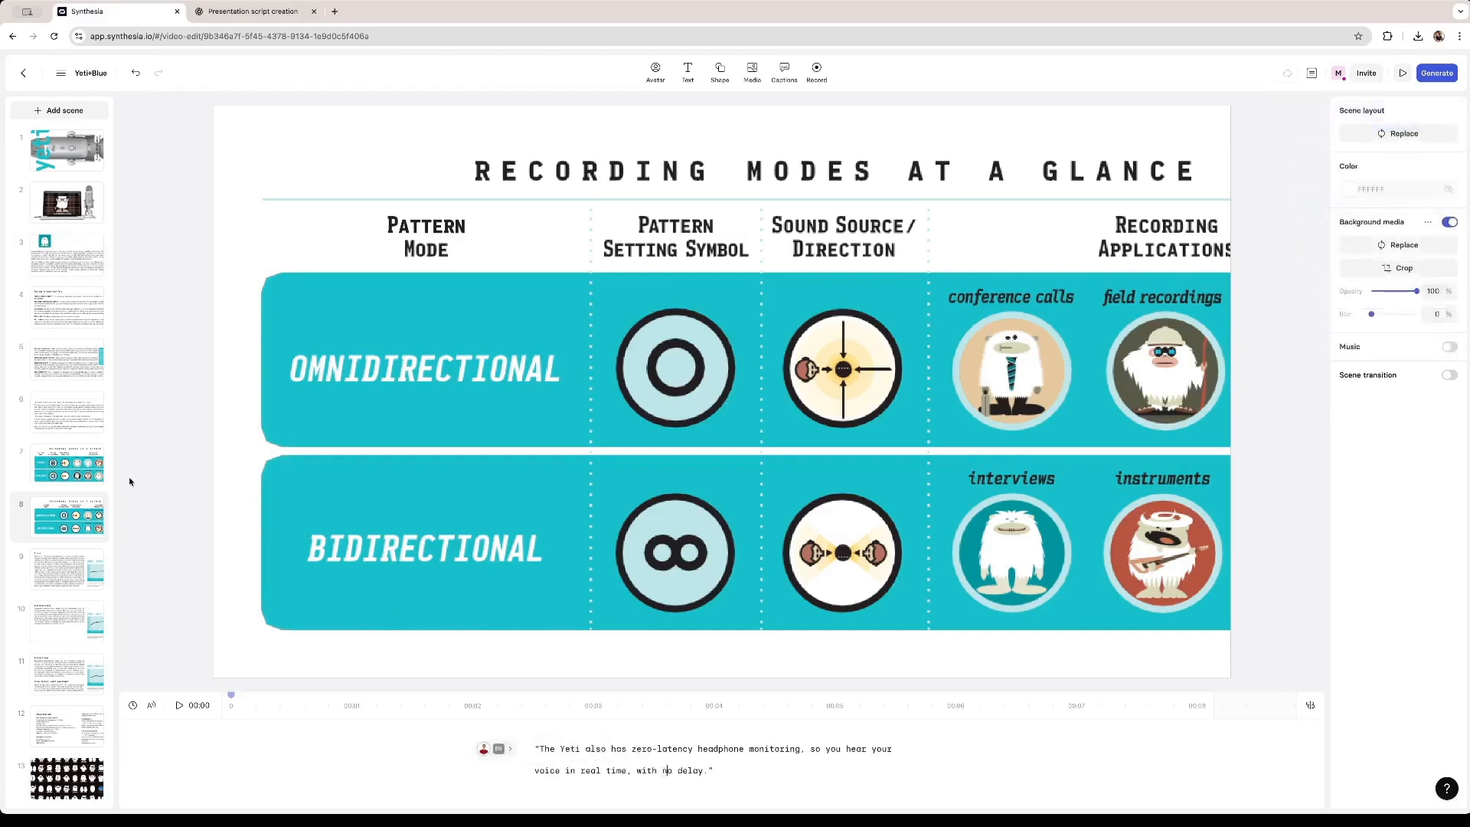
Examine the speaker, English voice and language options available for scene 2's script.
click(66, 258)
click(66, 206)
click(65, 315)
click(74, 215)
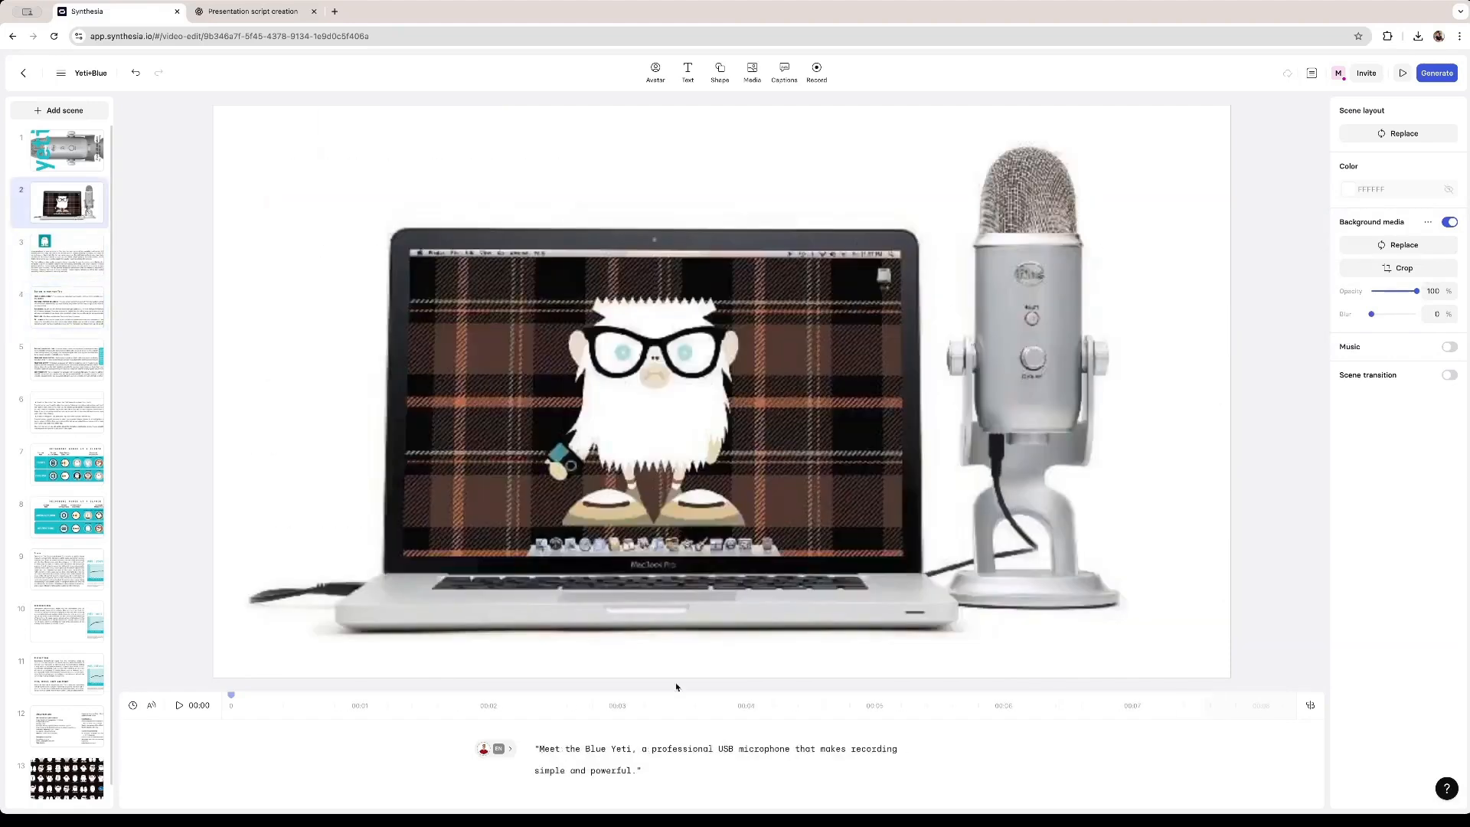
click(504, 749)
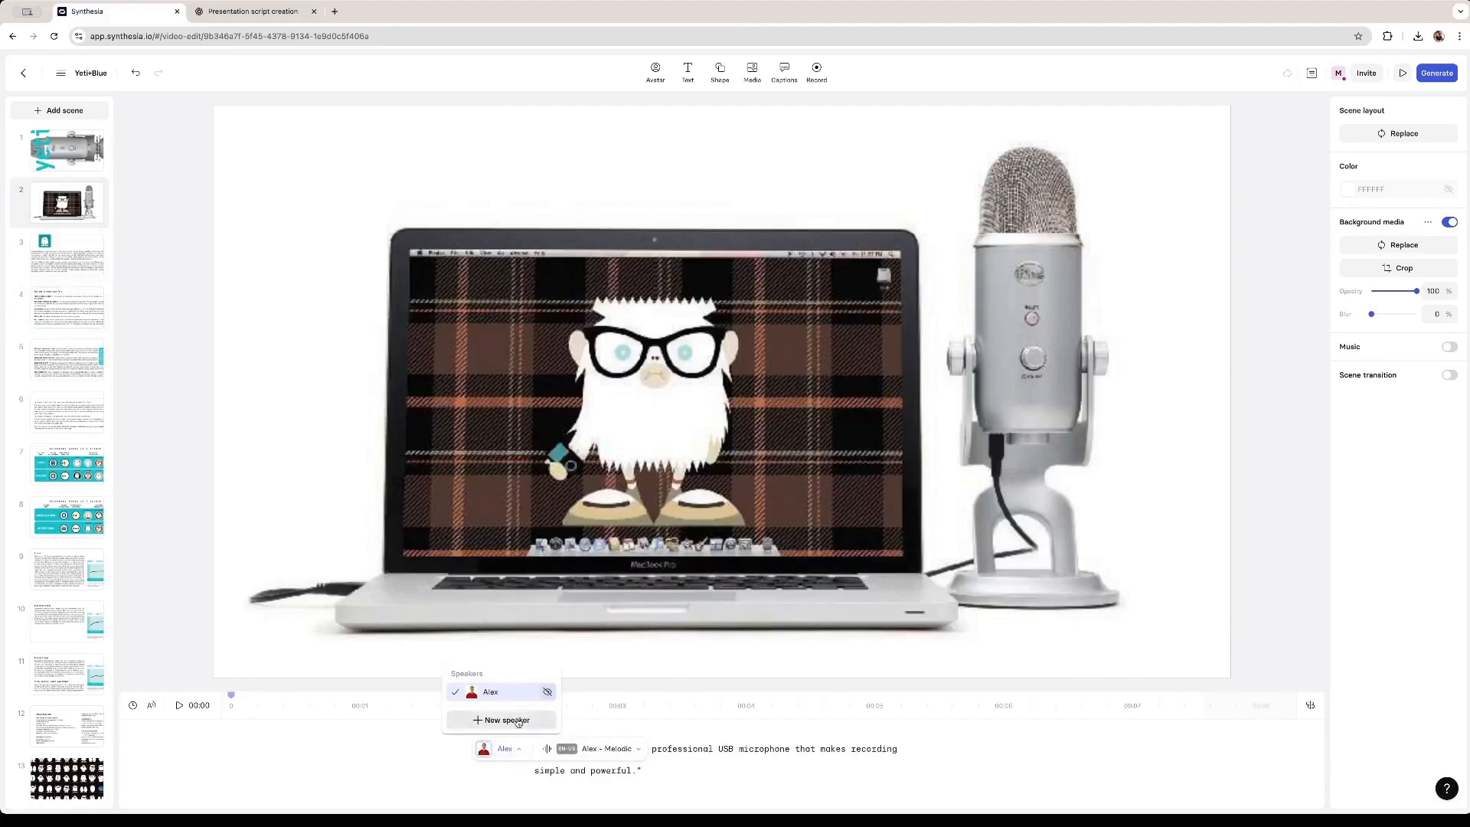
click(549, 749)
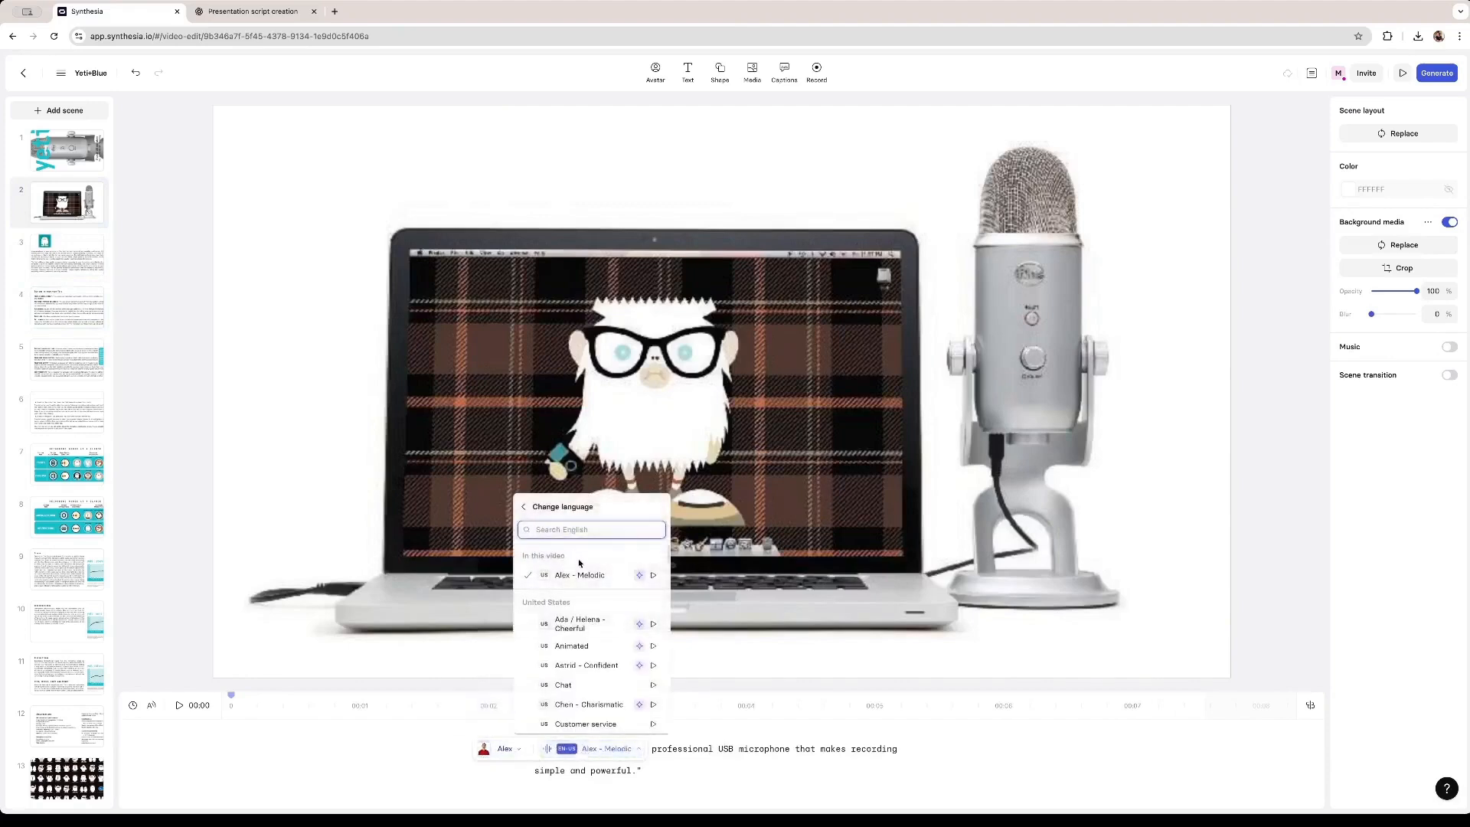
scroll(582, 609, down, 6)
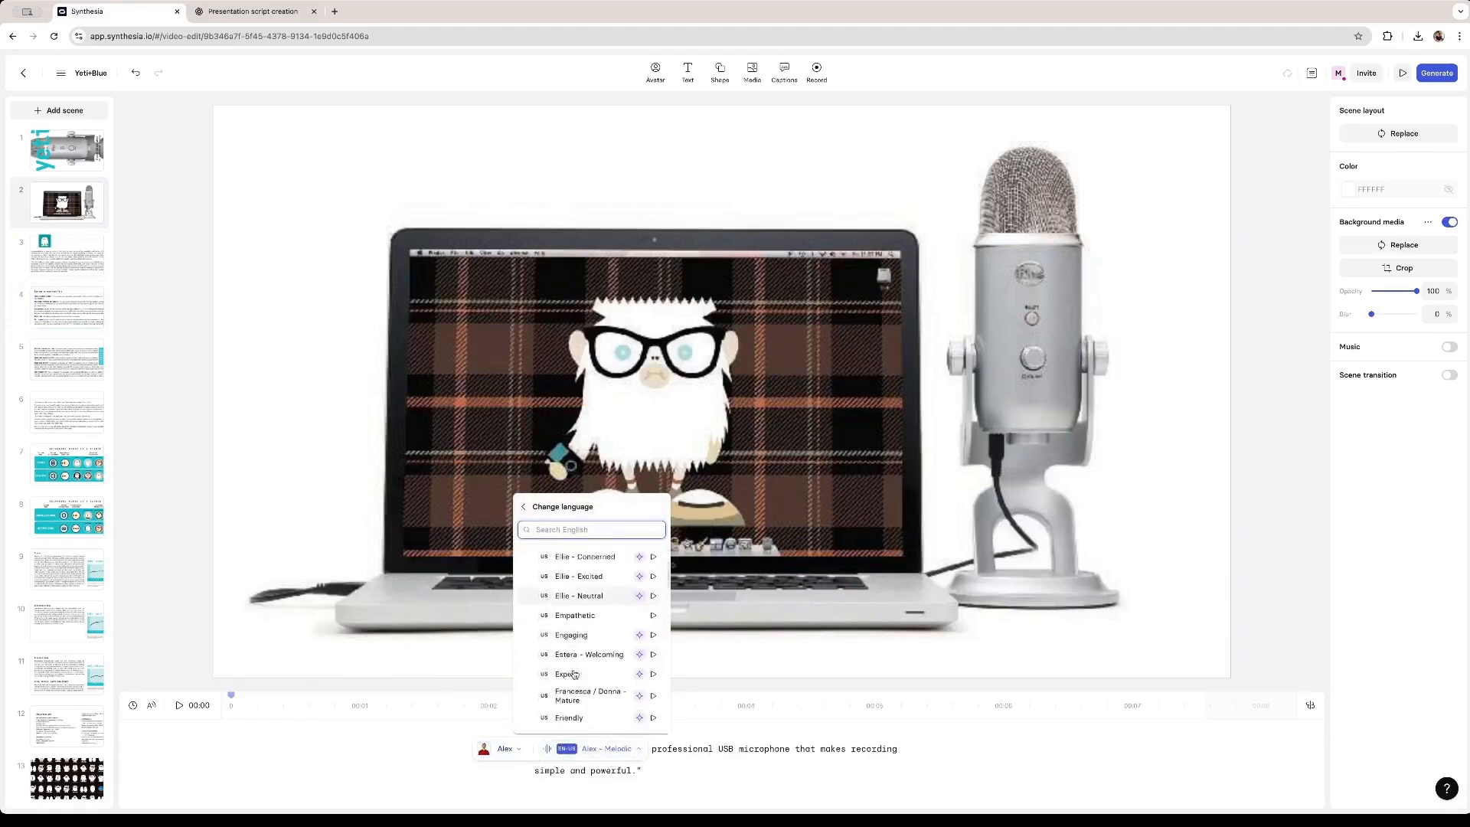
scroll(574, 673, up, 6)
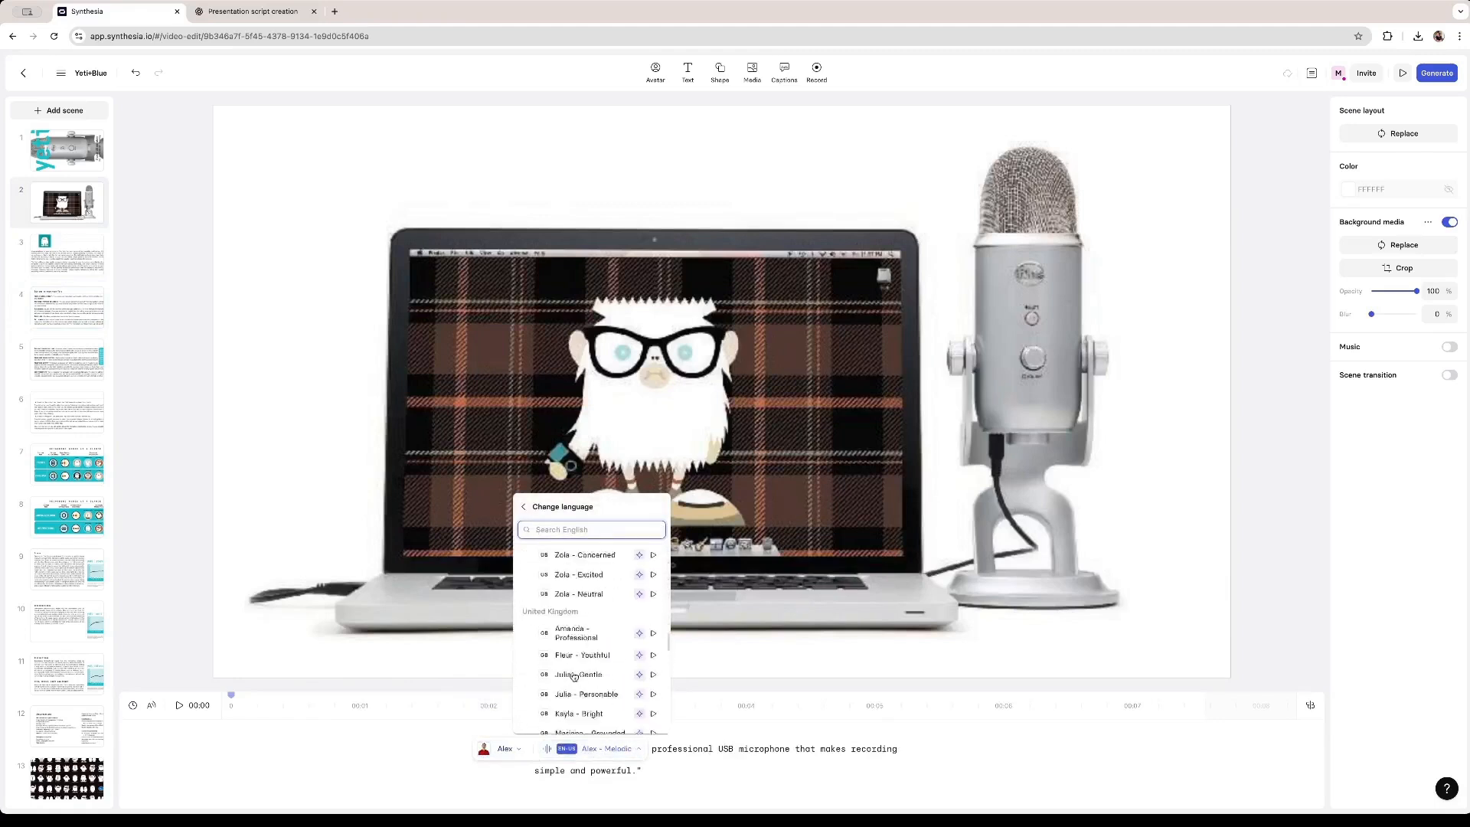
click(545, 511)
scroll(592, 669, down, 2)
scroll(592, 669, down, 6)
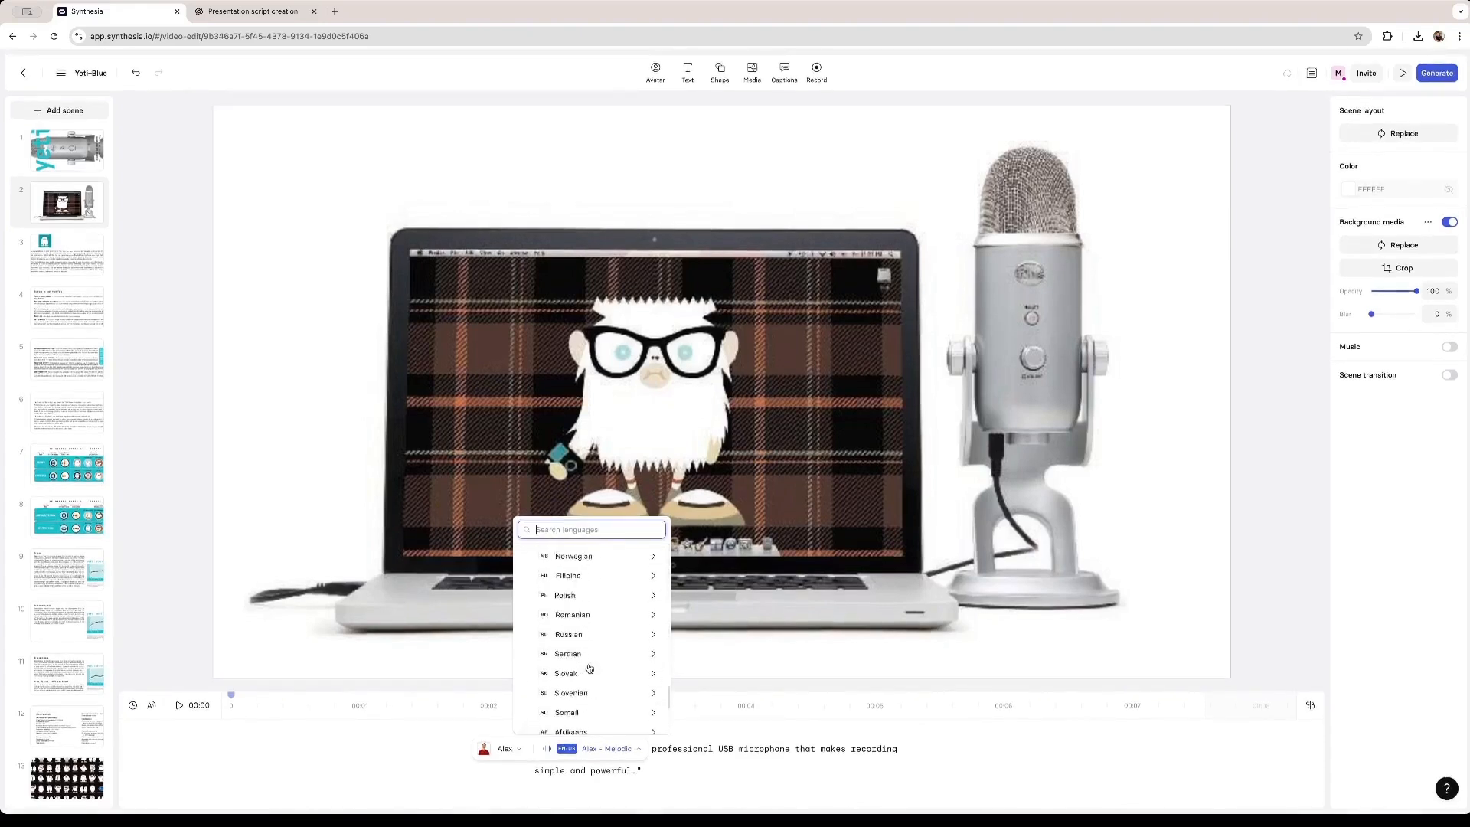
scroll(590, 668, up, 10)
click(380, 736)
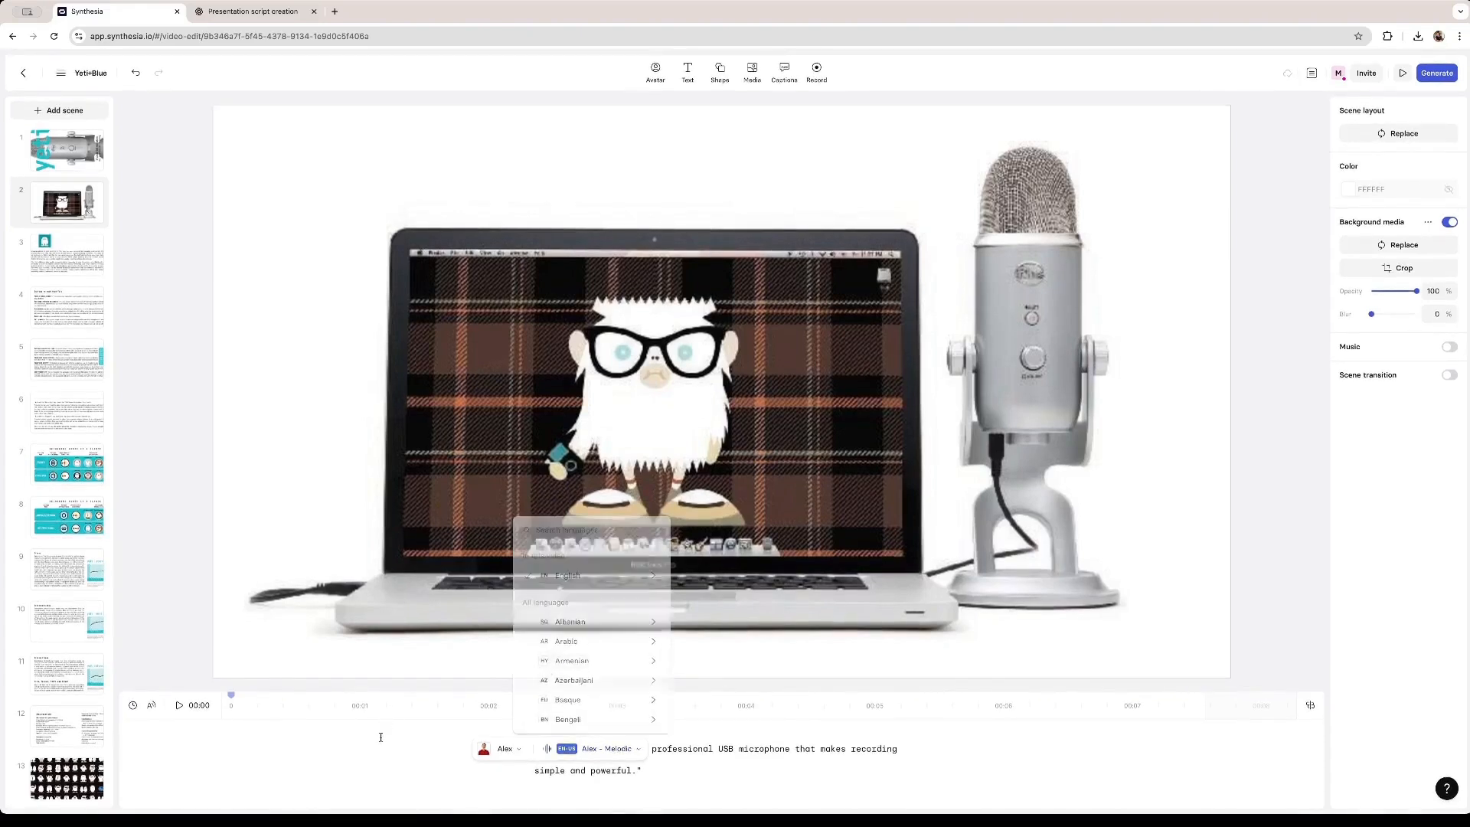
Replace scene 3's script with "Muchas gracias por tu compra. Te felicitamos y gracias por elegirnos.".
click(80, 257)
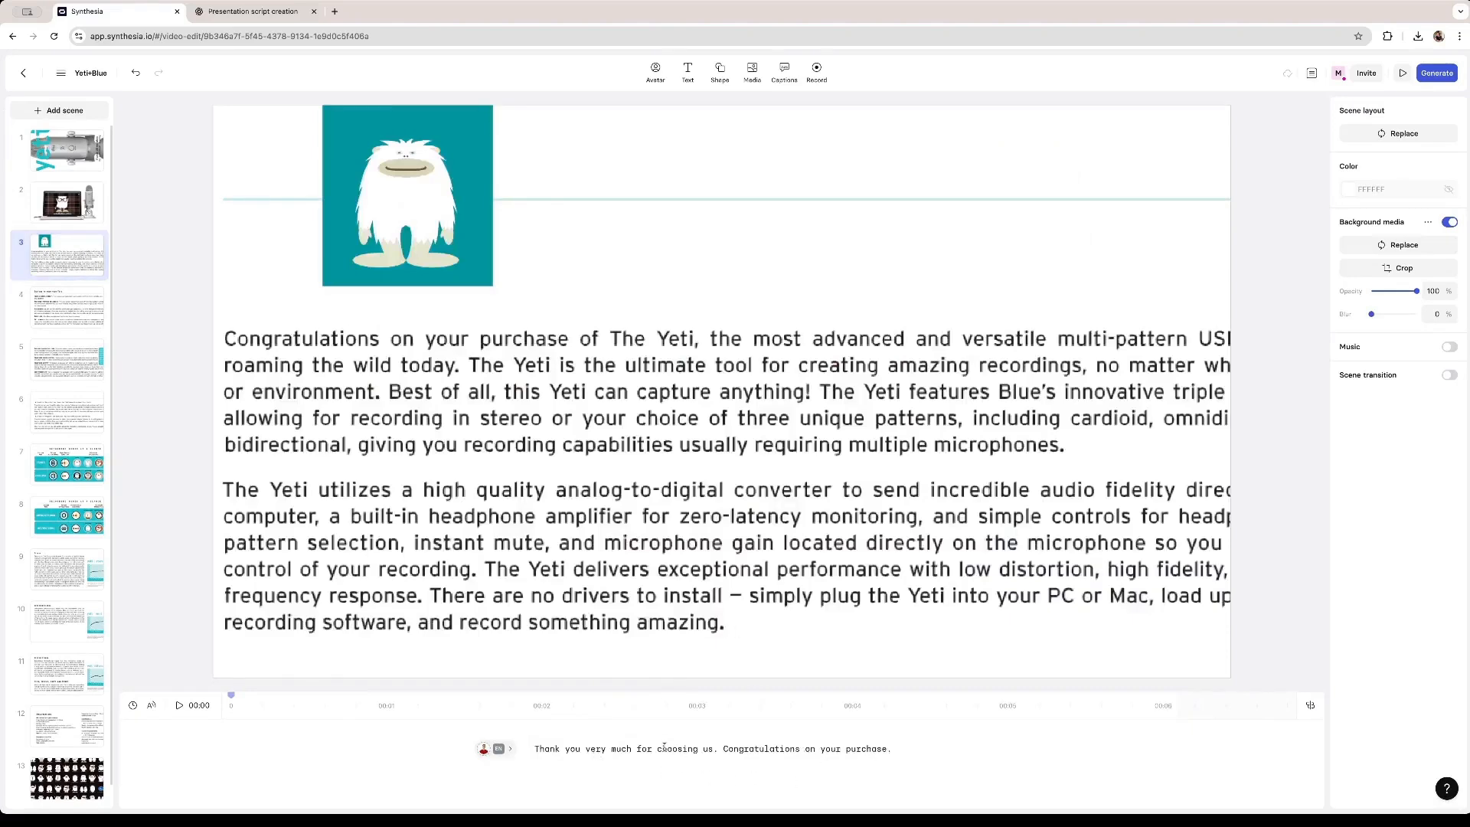
drag(713, 748, 533, 751)
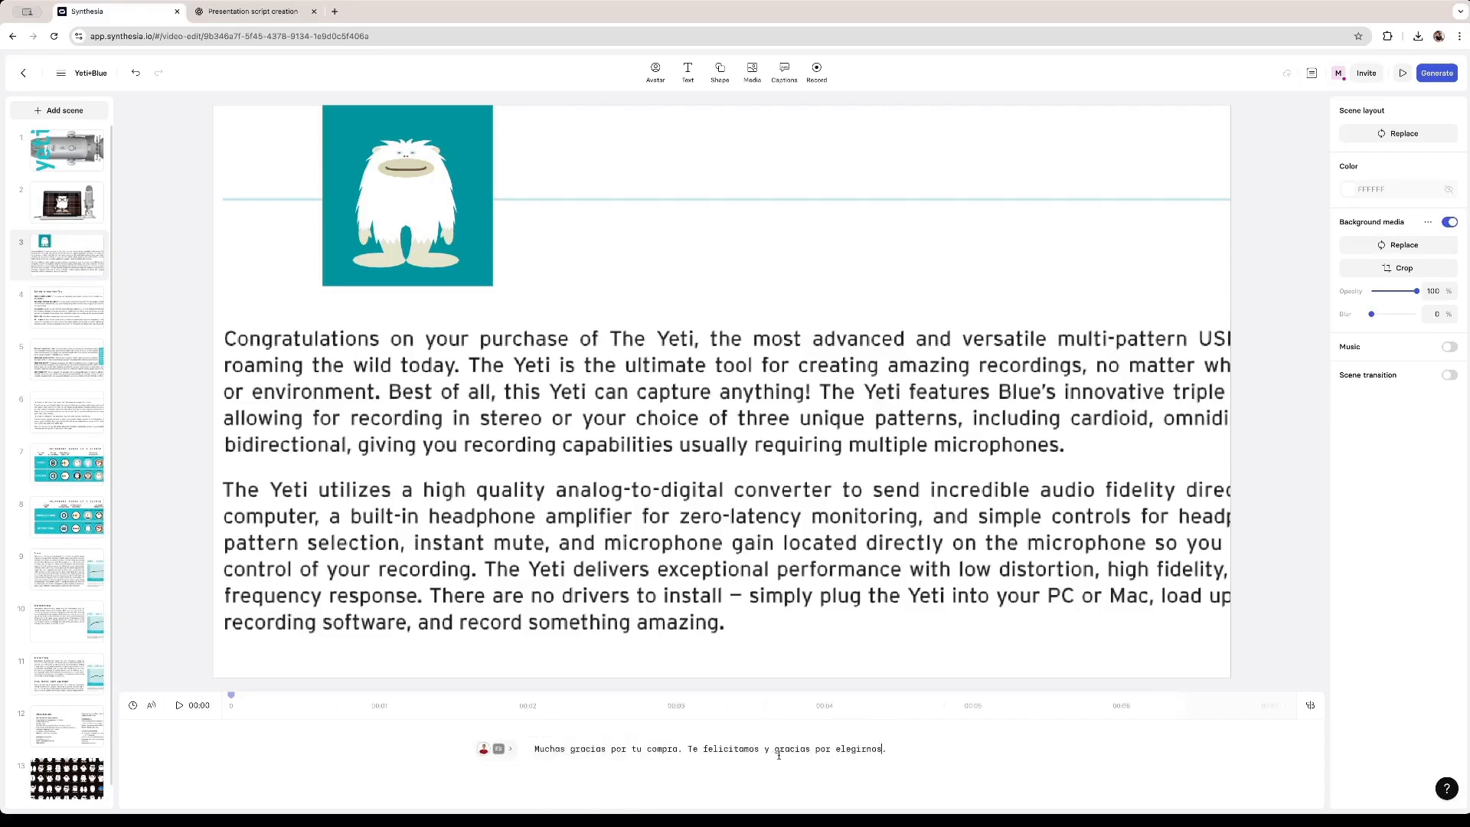
Browse the Spanish voices for scene 3's script and preview the Mexican voice Ada / Helena - Cheerful.
click(501, 749)
click(550, 751)
click(572, 509)
click(583, 582)
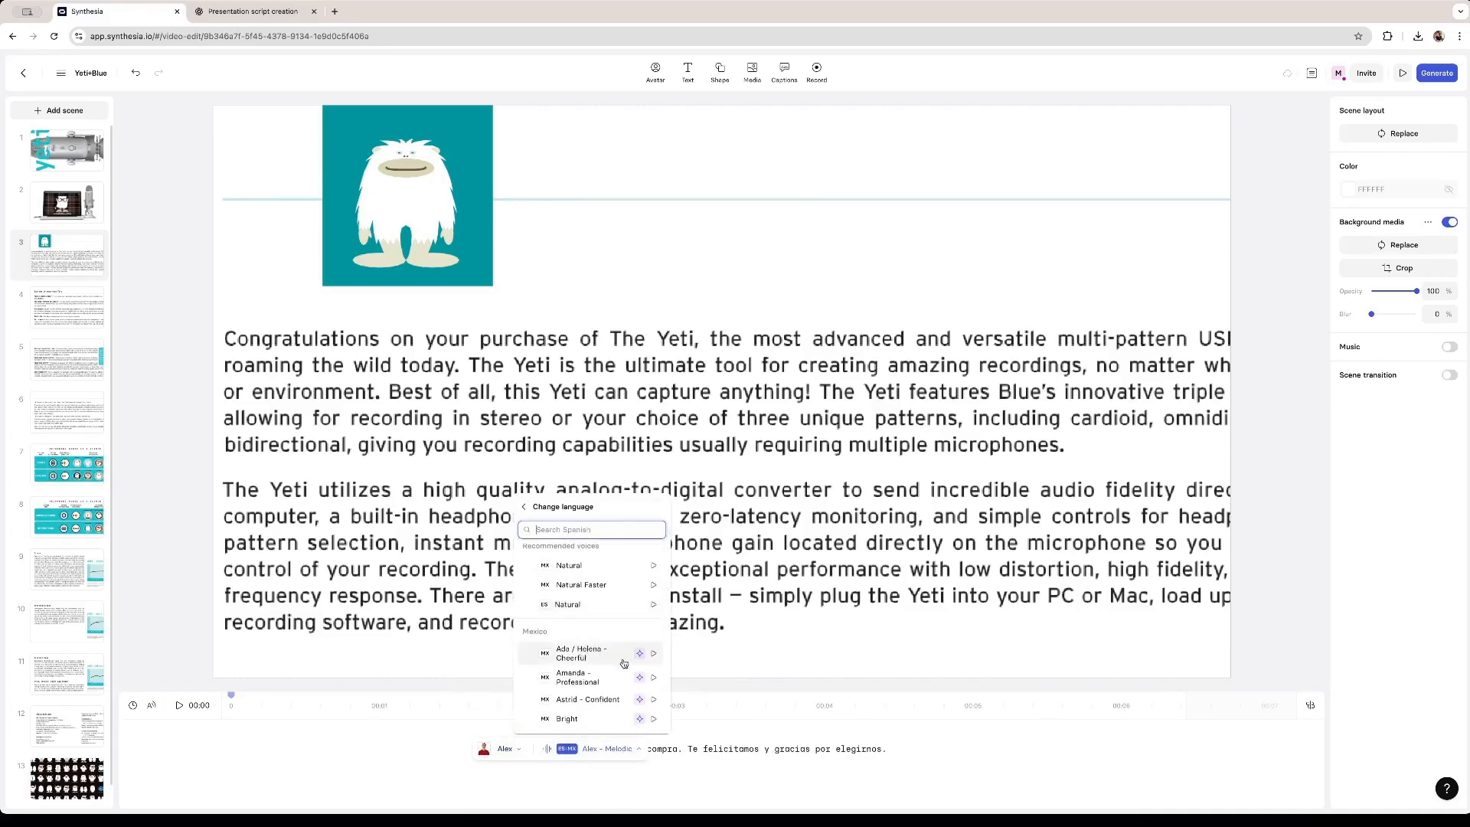
click(653, 655)
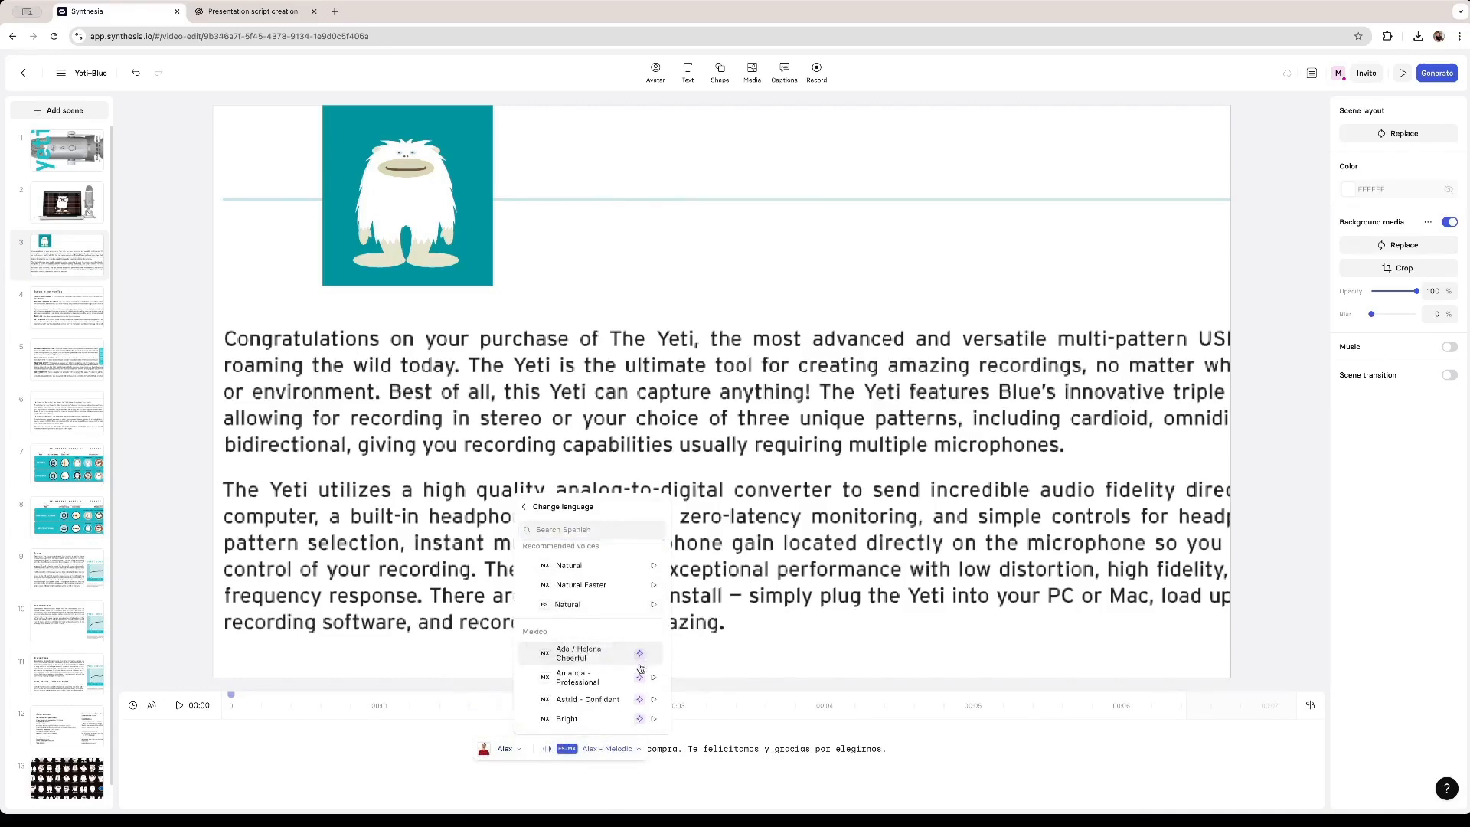
click(642, 663)
Generate the Yeti+Blue video with its existing title and settings.
click(1439, 74)
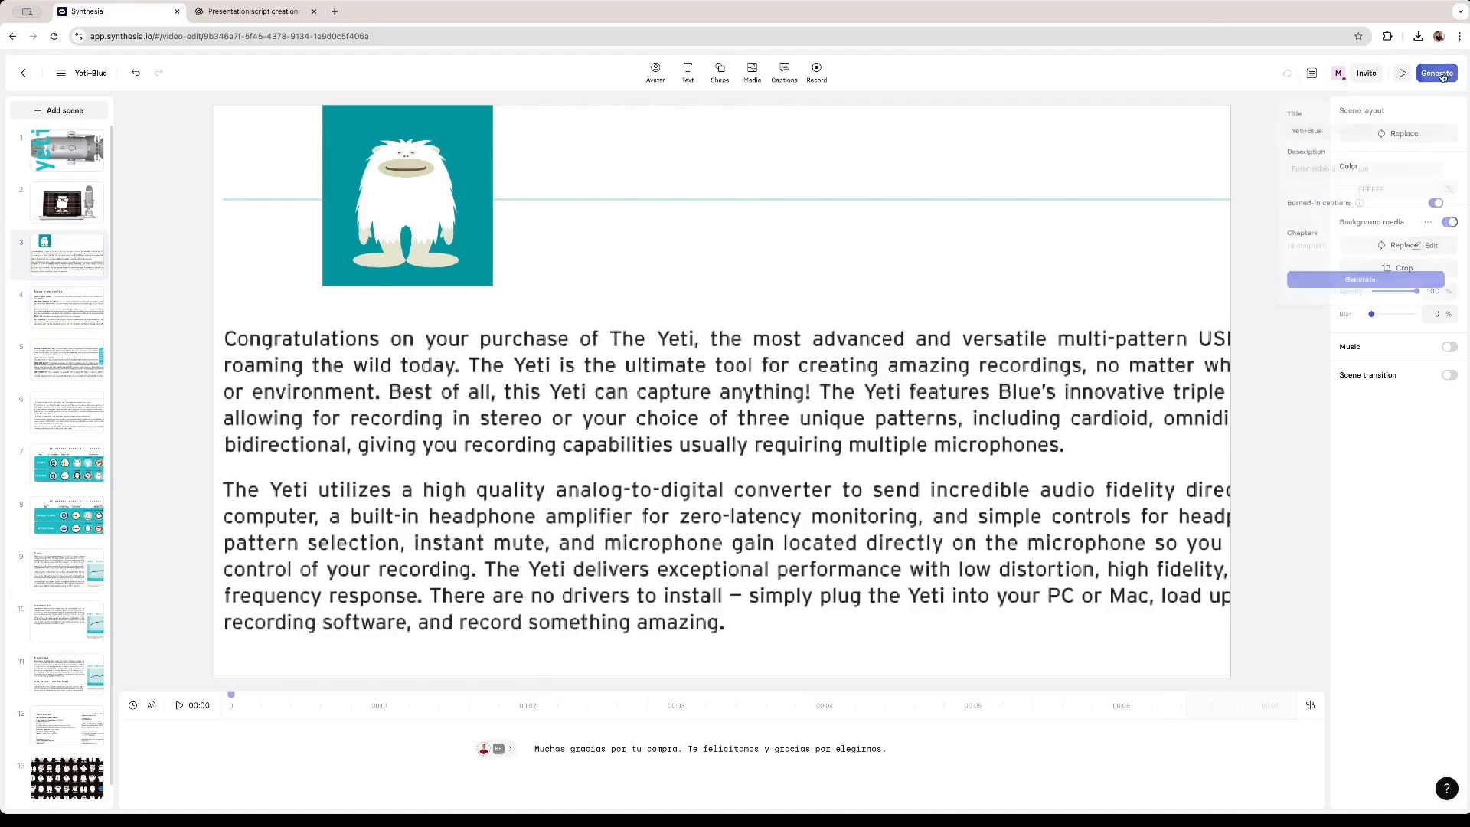
click(1361, 285)
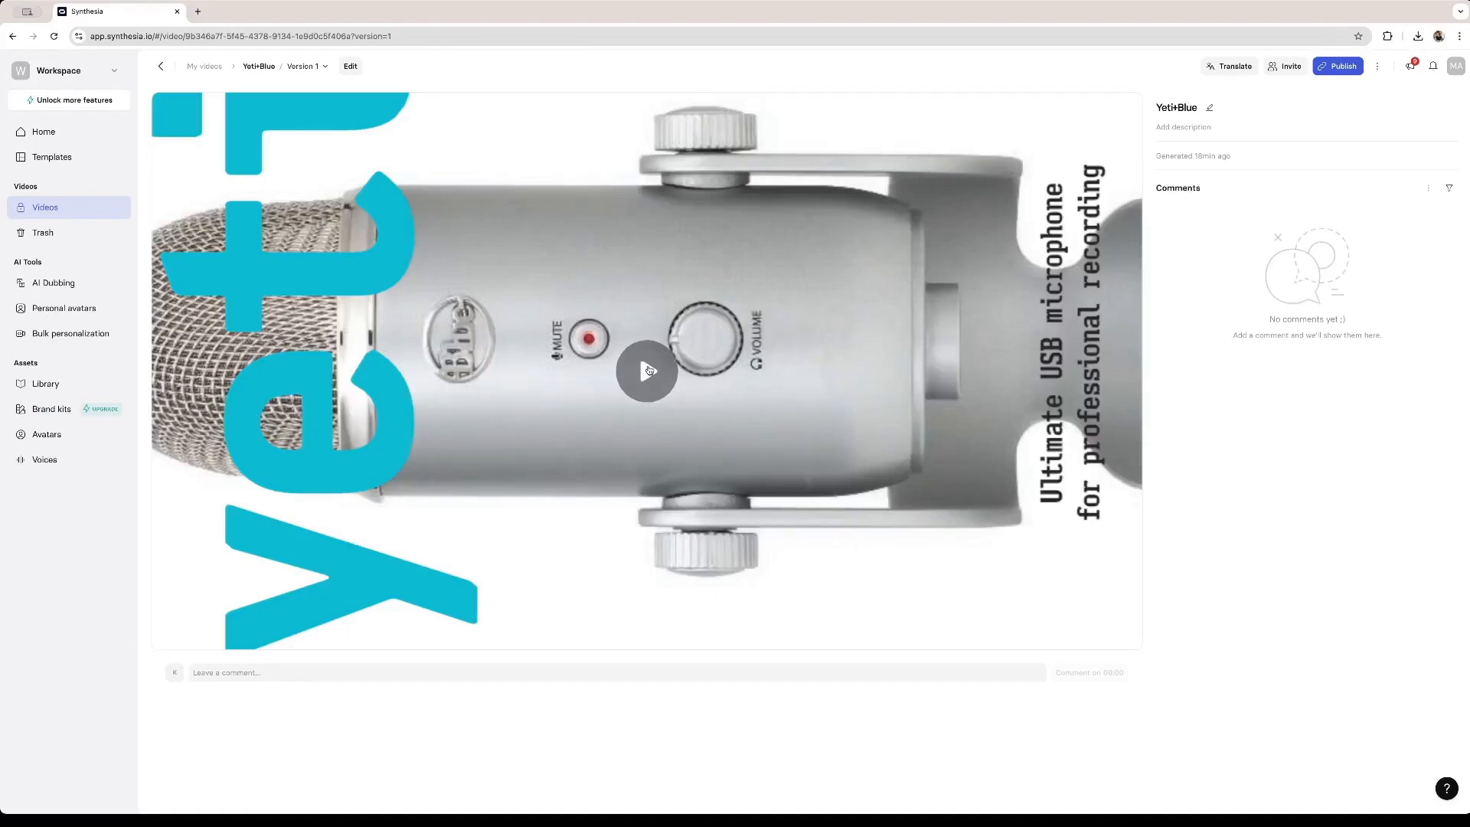
Play the generated video, rewind it to replay the scene with the Spanish script, and pause.
click(648, 370)
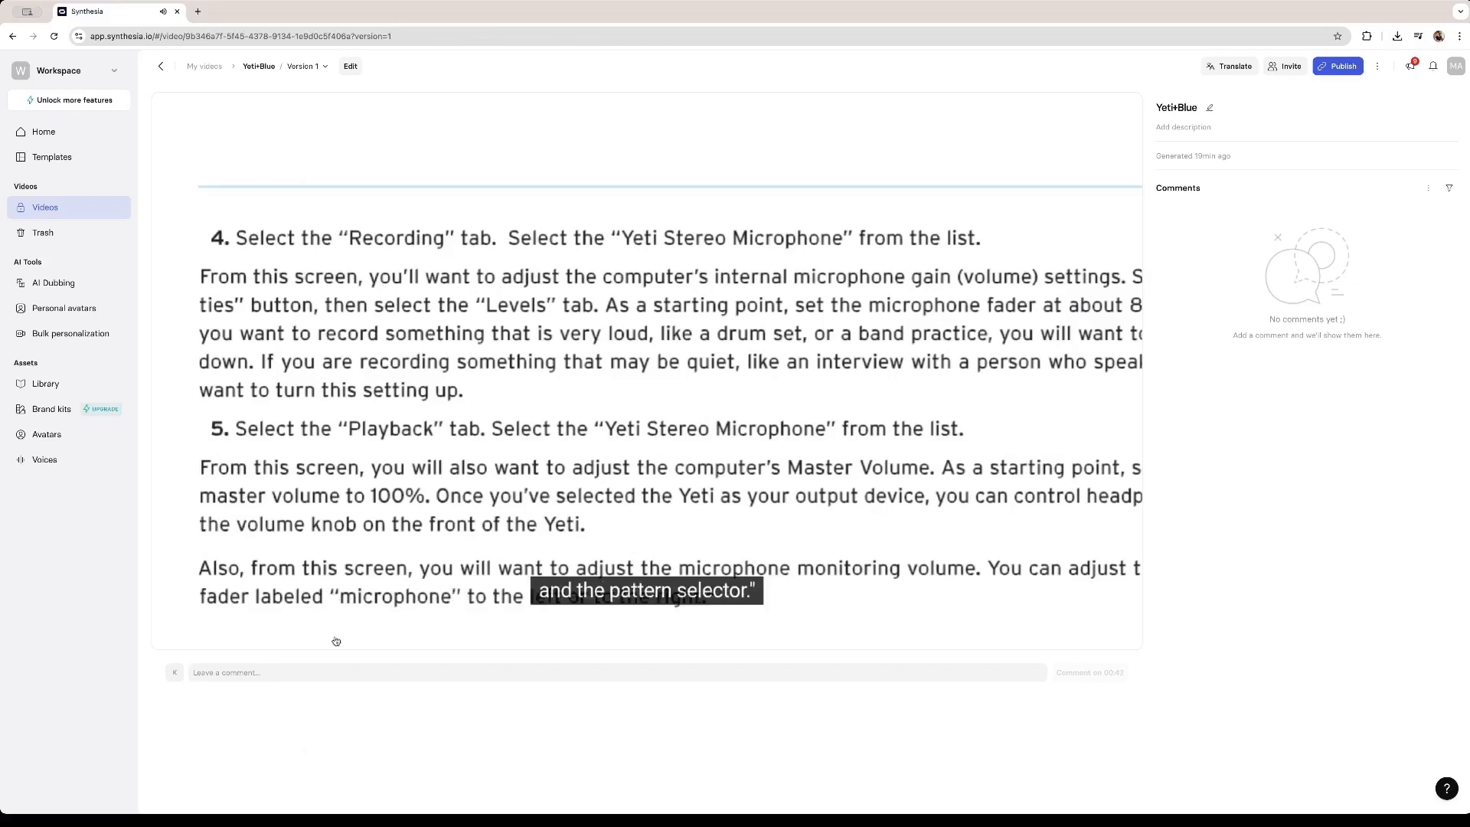
mouse_move(340, 592)
click(170, 639)
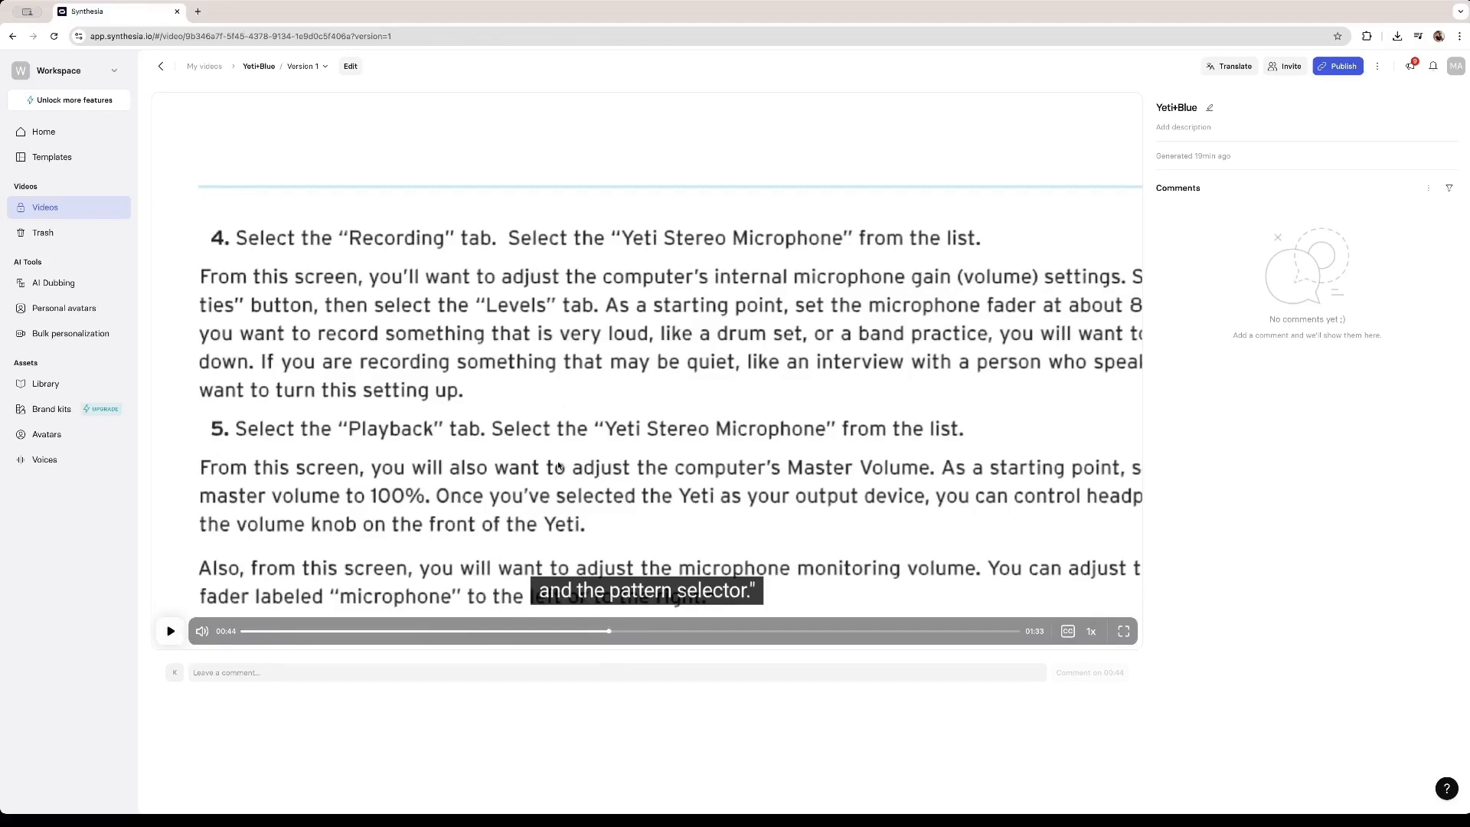
drag(428, 630, 366, 633)
click(169, 632)
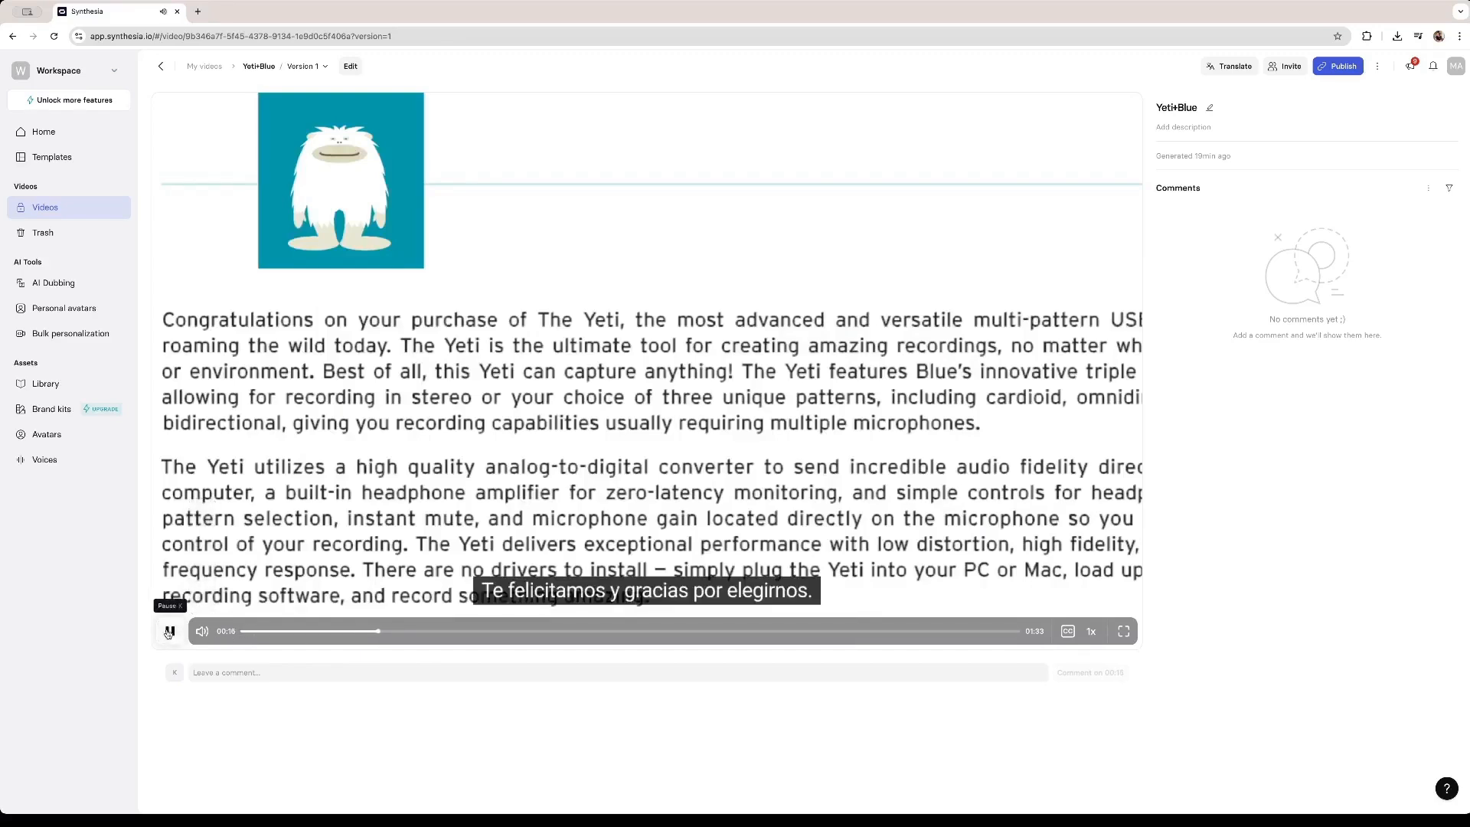
click(169, 631)
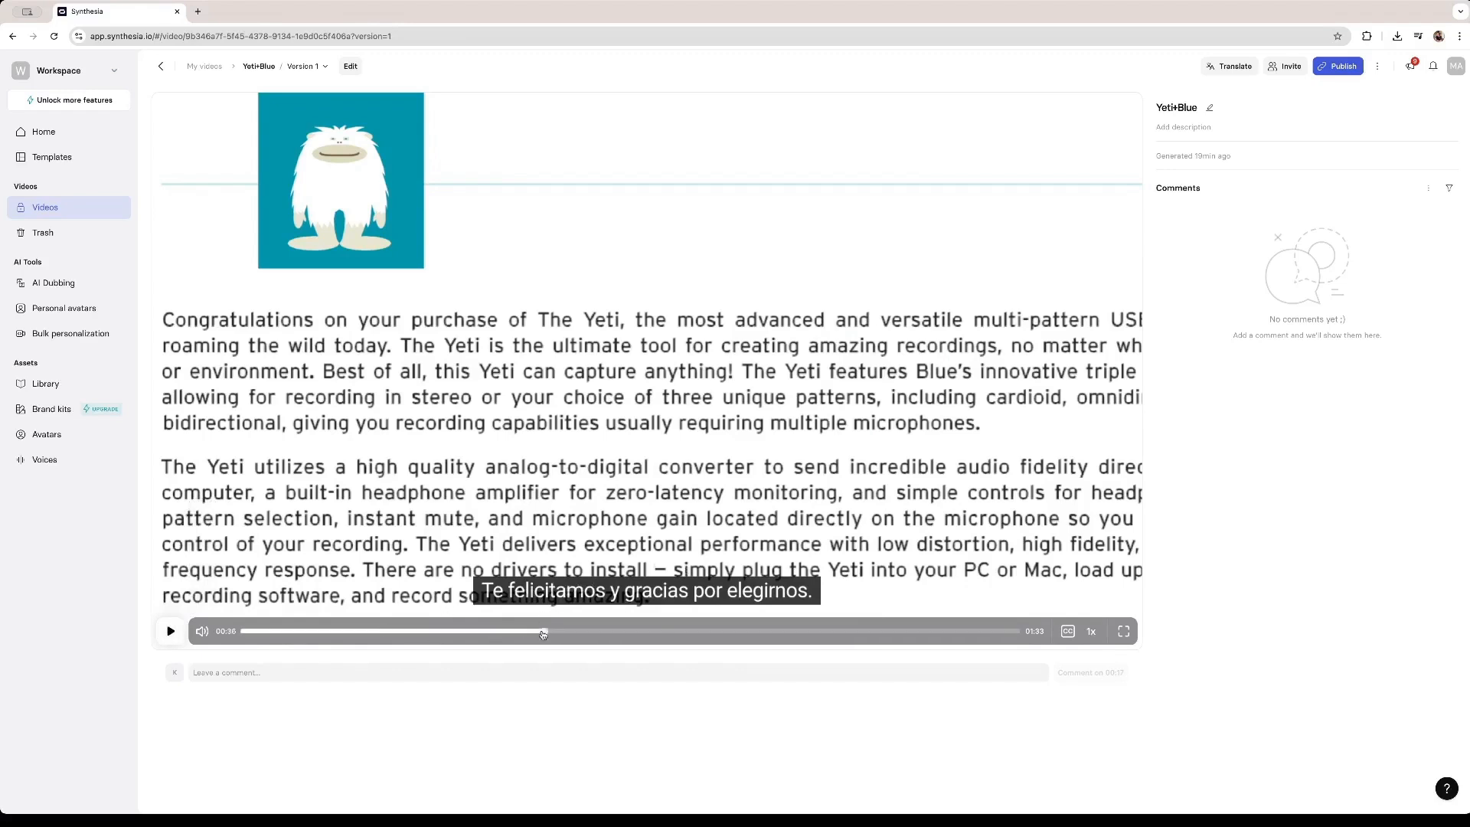
Skip ahead through the generated video's recording mode and bidirectional scenes up to the Specifications scene.
click(628, 631)
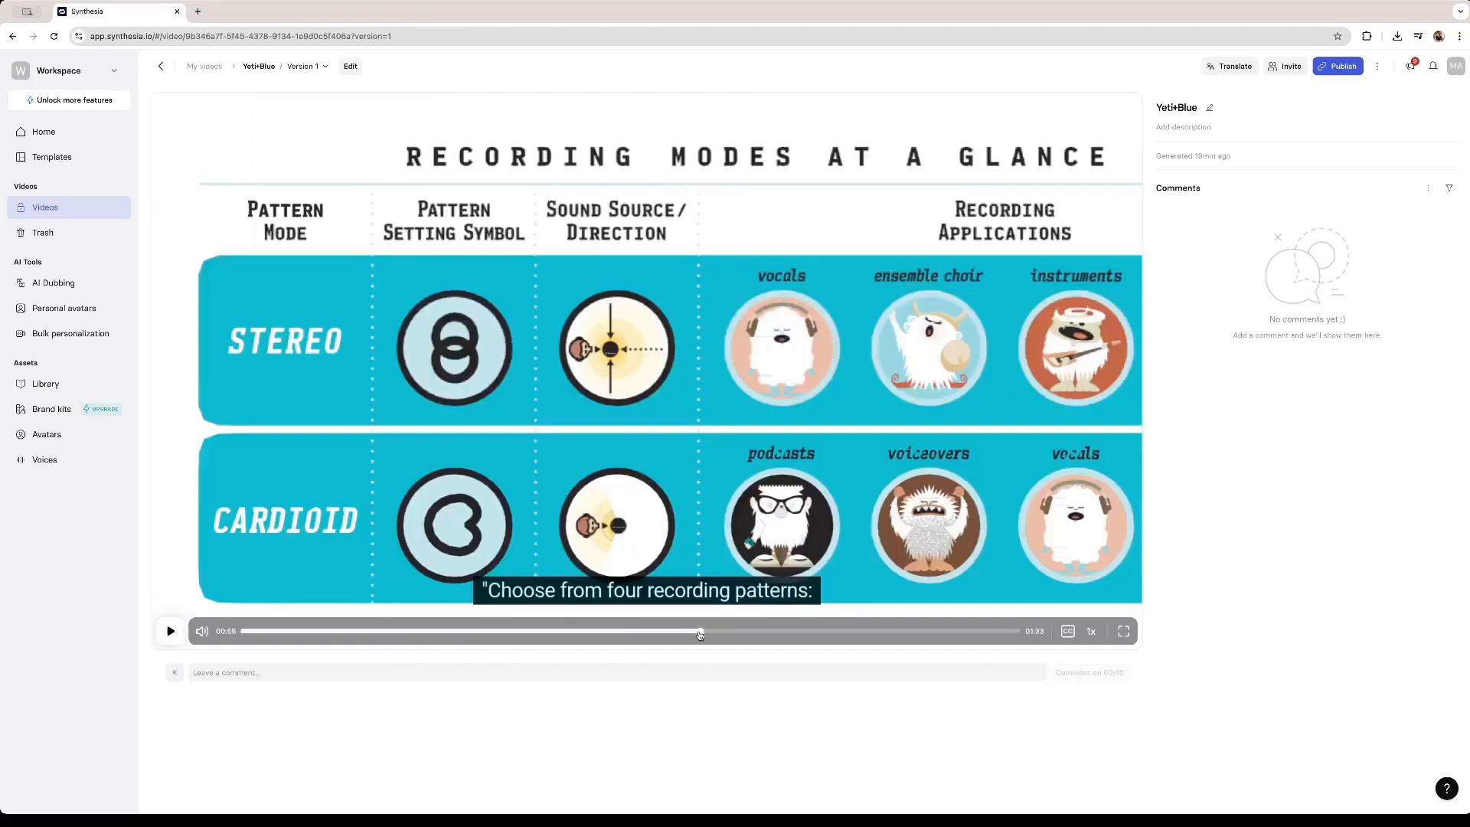
click(701, 631)
click(780, 632)
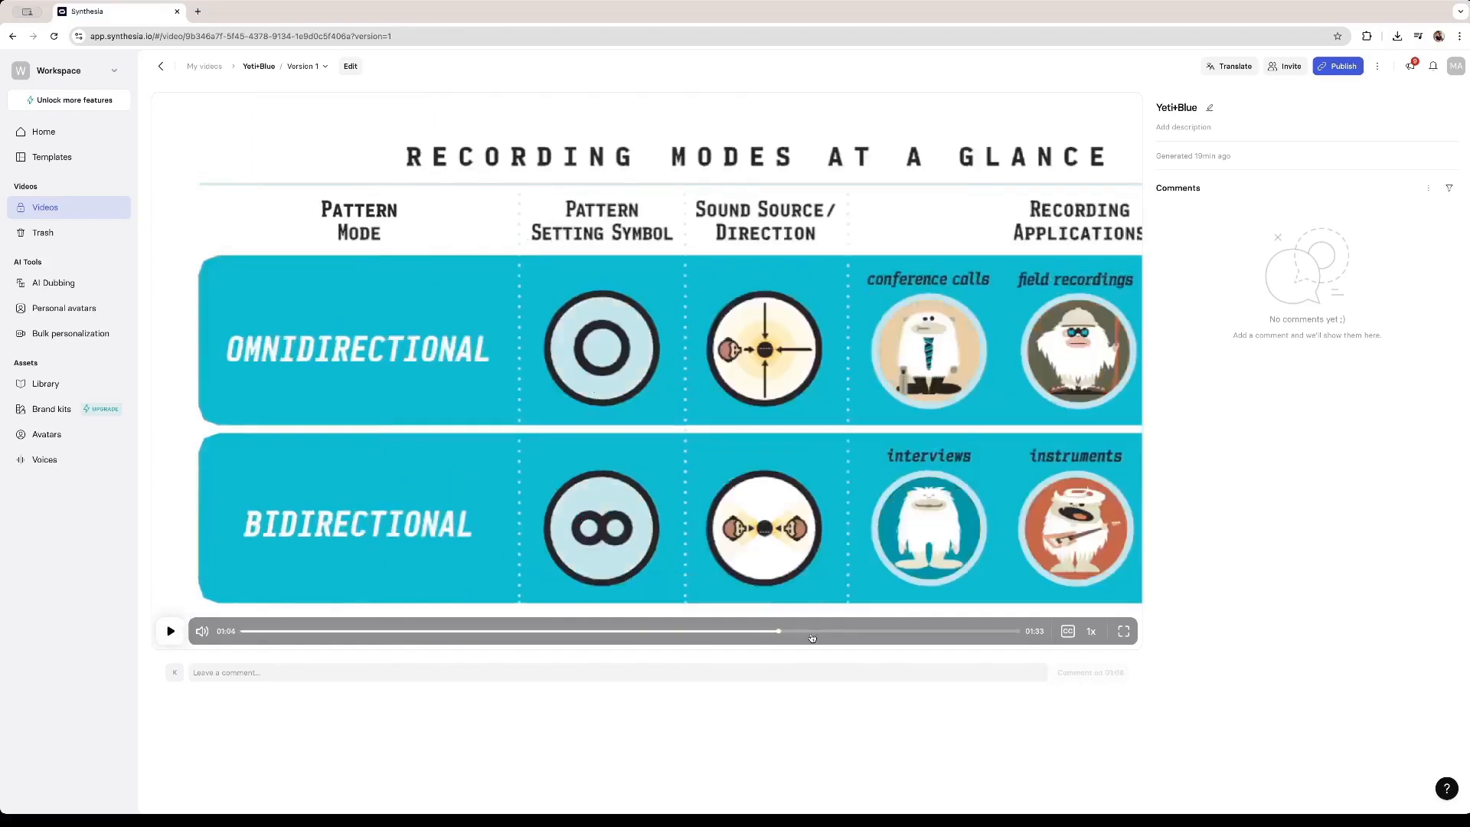
click(833, 633)
click(869, 631)
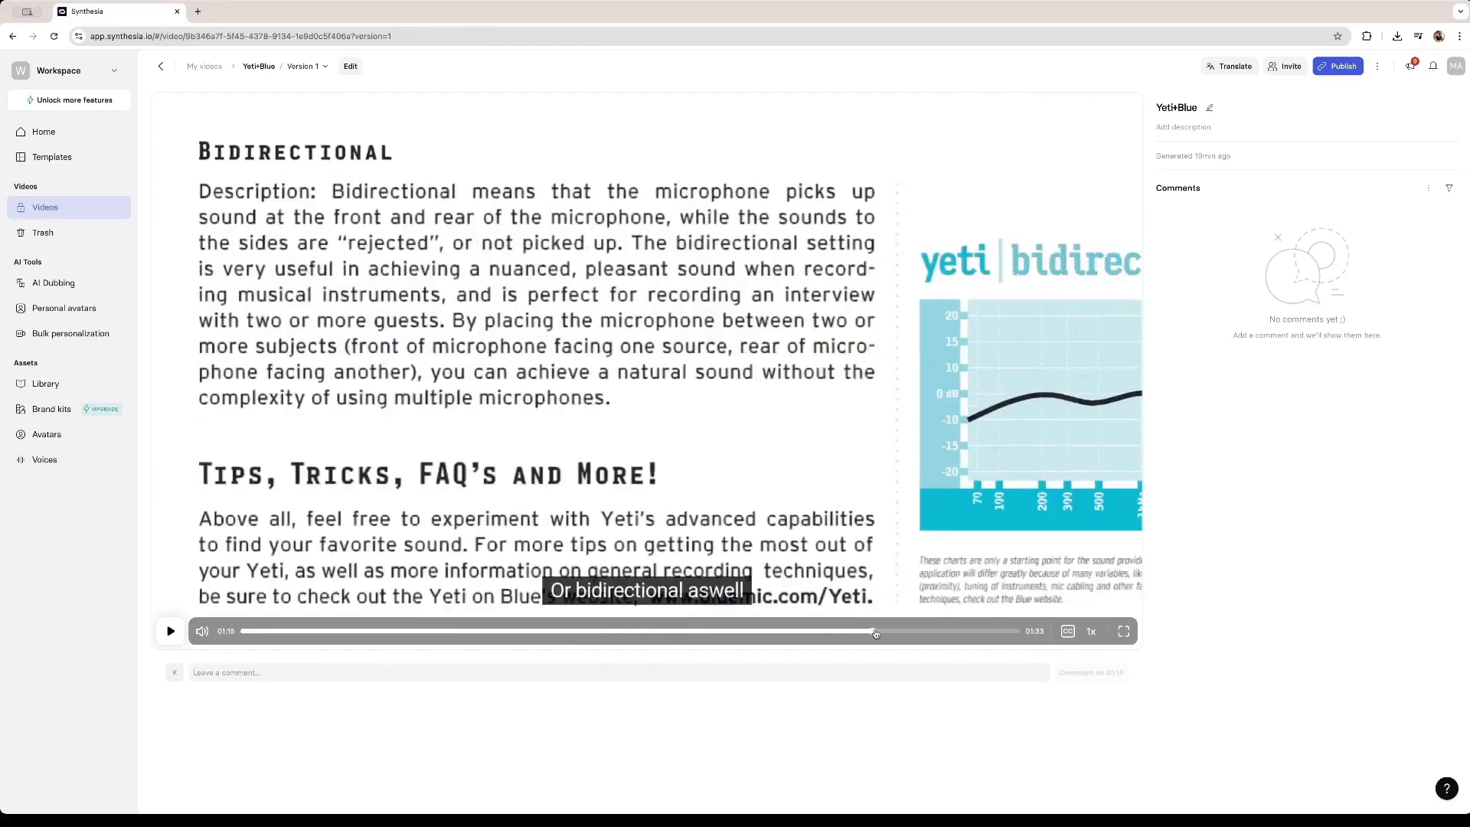
click(916, 632)
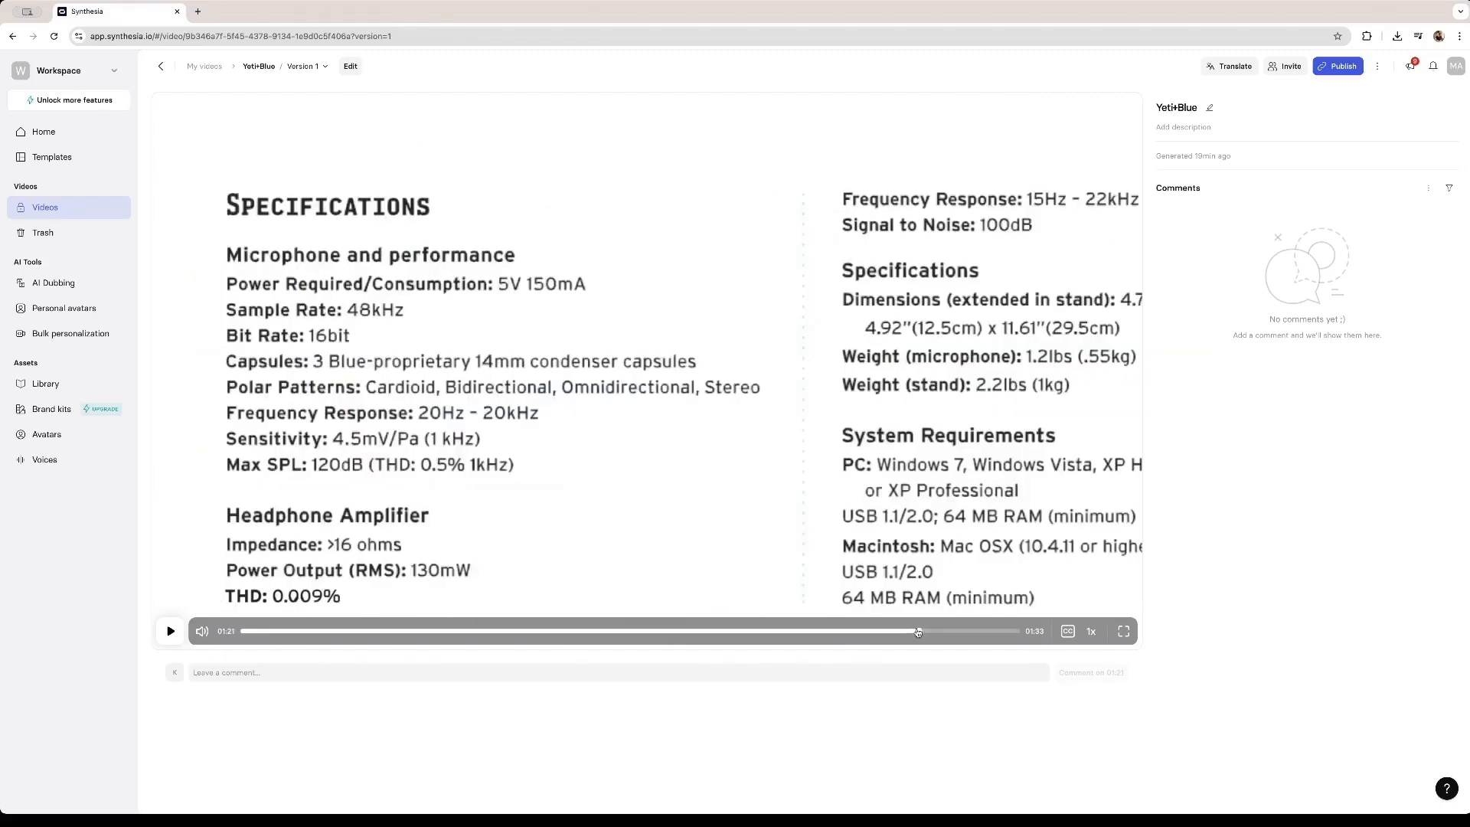